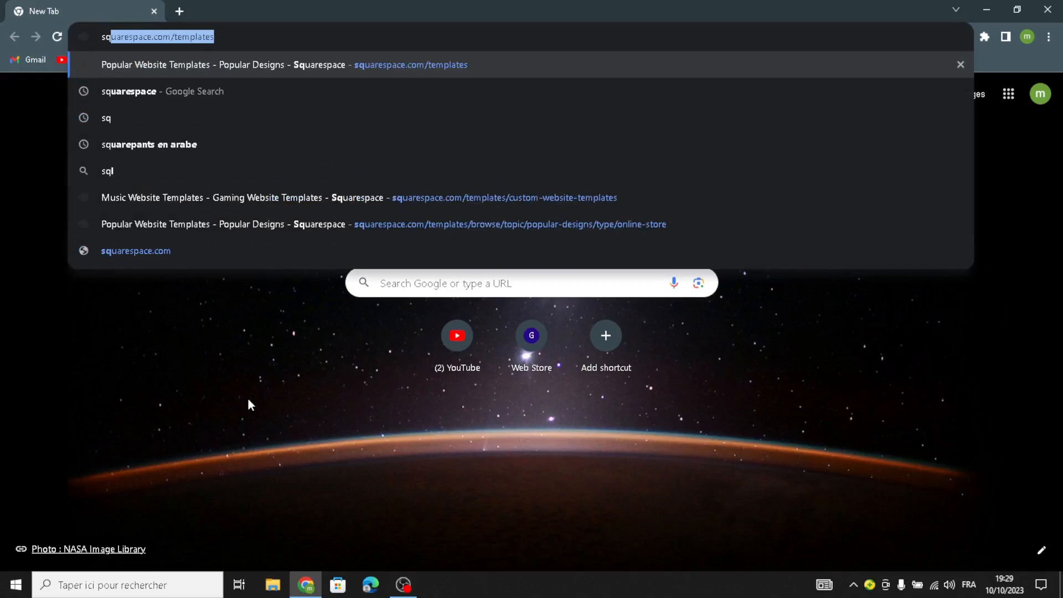
Search Google for squarespace and open the Squarespace 'Create your website' page
{"action": "left_click", "coordinate": [236, 95]}
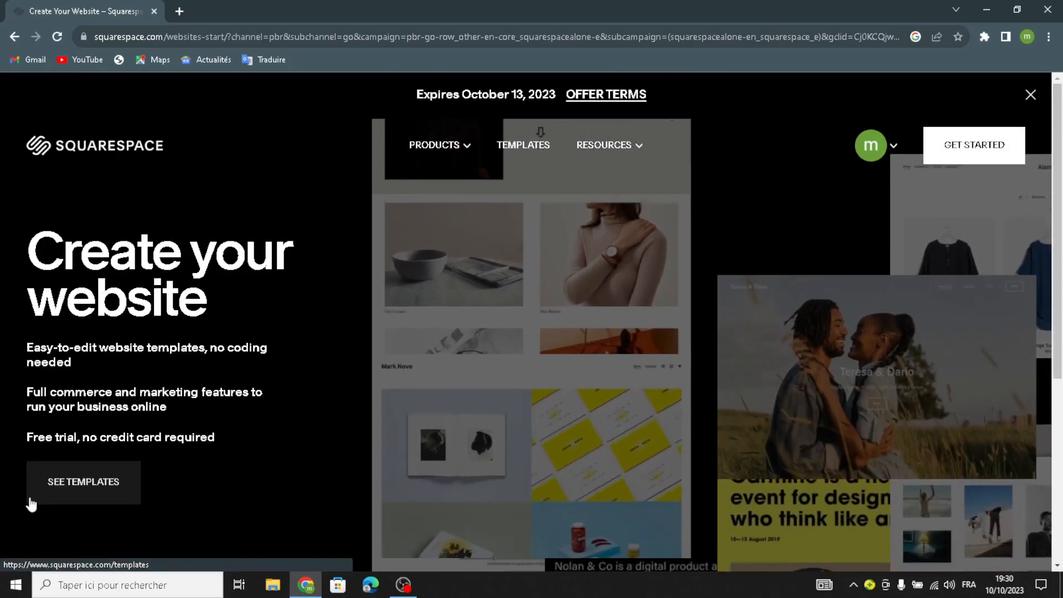
Open the Squarespace template gallery from the landing page
{"action": "left_click", "coordinate": [70, 495]}
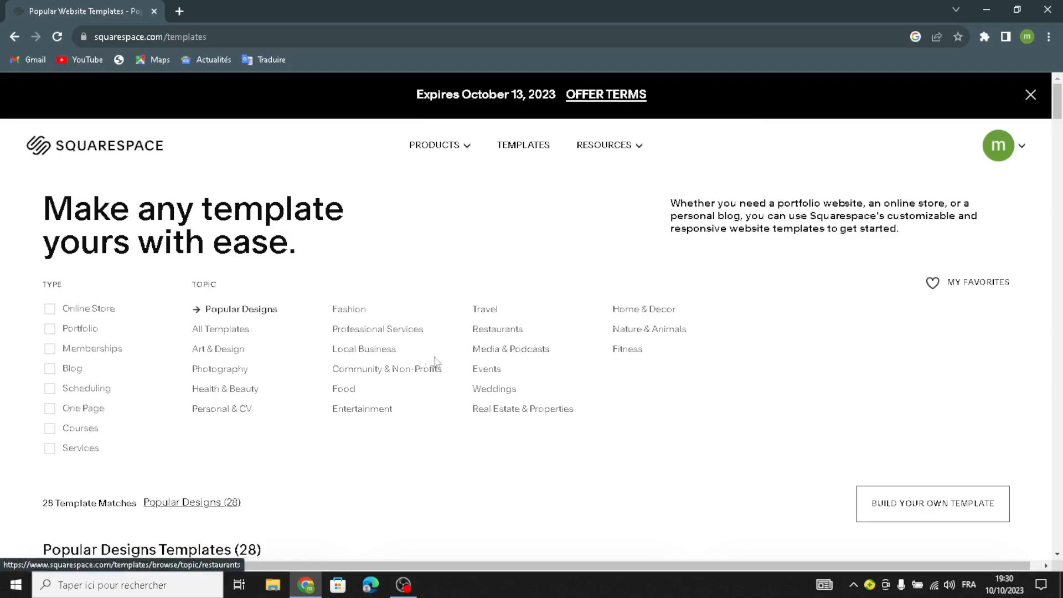
Filter the templates to Online Store and scroll down to Build your own template
{"action": "left_click", "coordinate": [54, 309]}
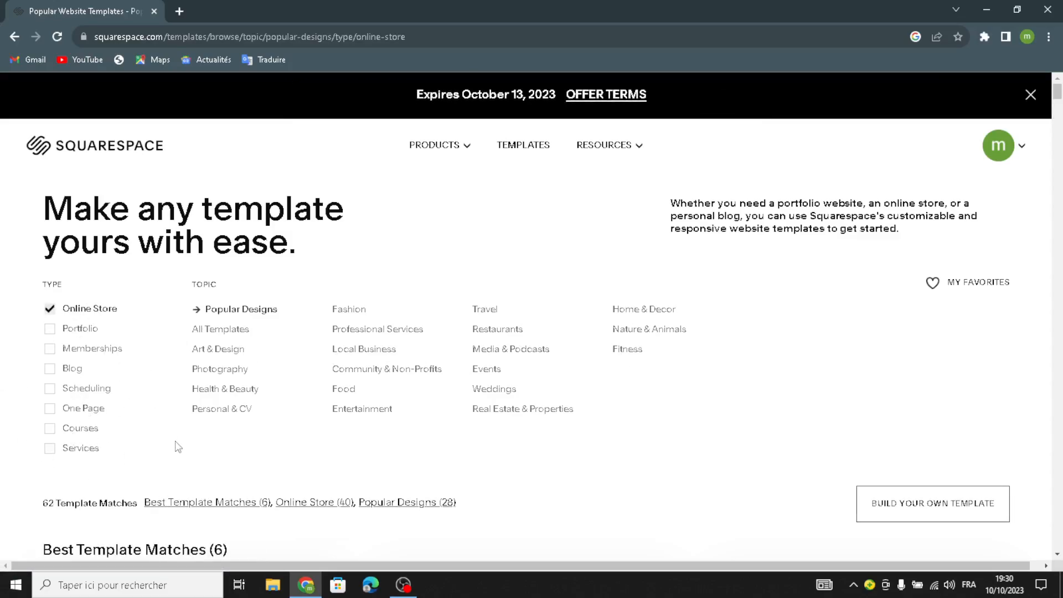
{"action": "scroll", "coordinate": [127, 314], "scroll_direction": "down", "scroll_amount": 10}
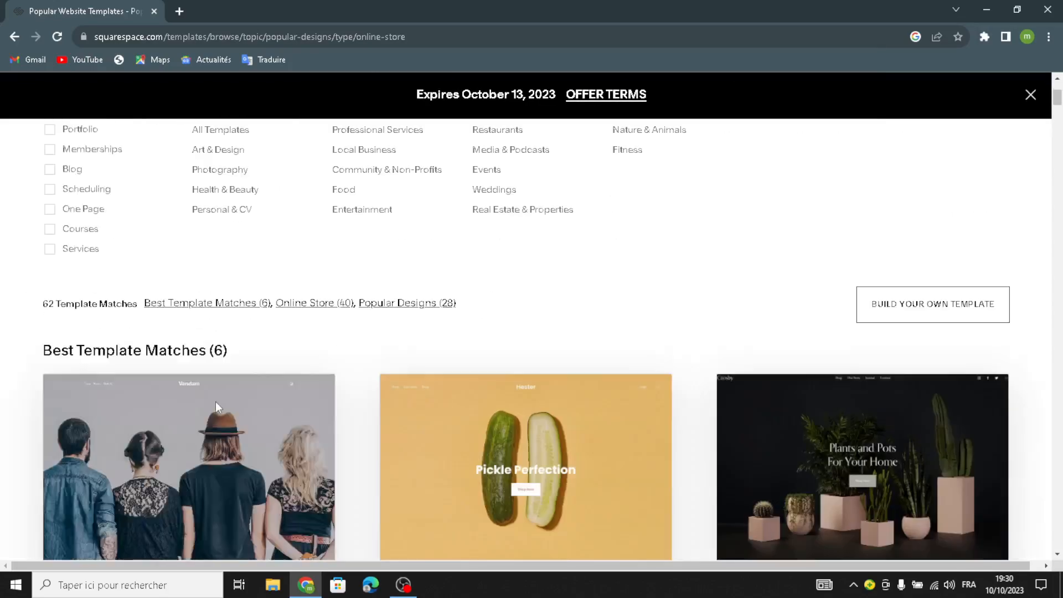
{"action": "scroll", "coordinate": [711, 374], "scroll_direction": "down", "scroll_amount": 4}
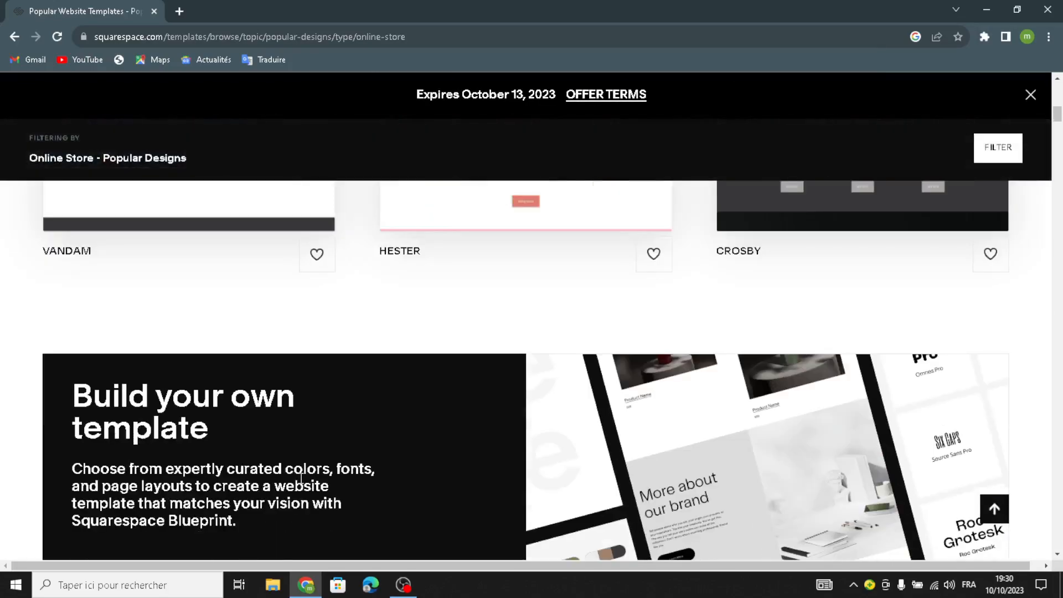
{"action": "scroll", "coordinate": [226, 462], "scroll_direction": "down", "scroll_amount": 3}
Start building your own template, retrying LET'S GO after the website creation error
{"action": "left_click", "coordinate": [147, 466]}
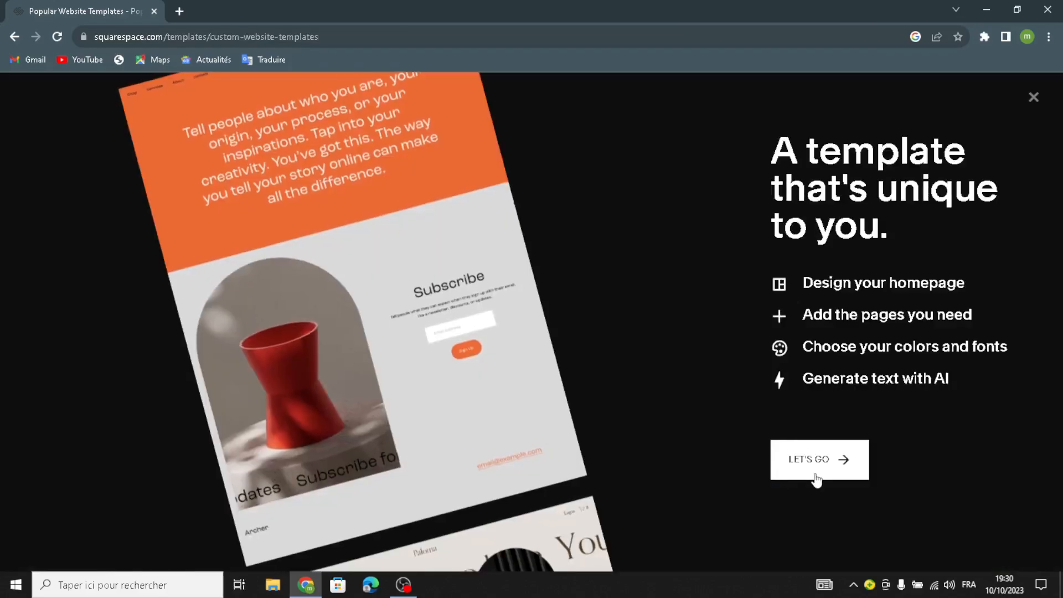
{"action": "left_click", "coordinate": [817, 477]}
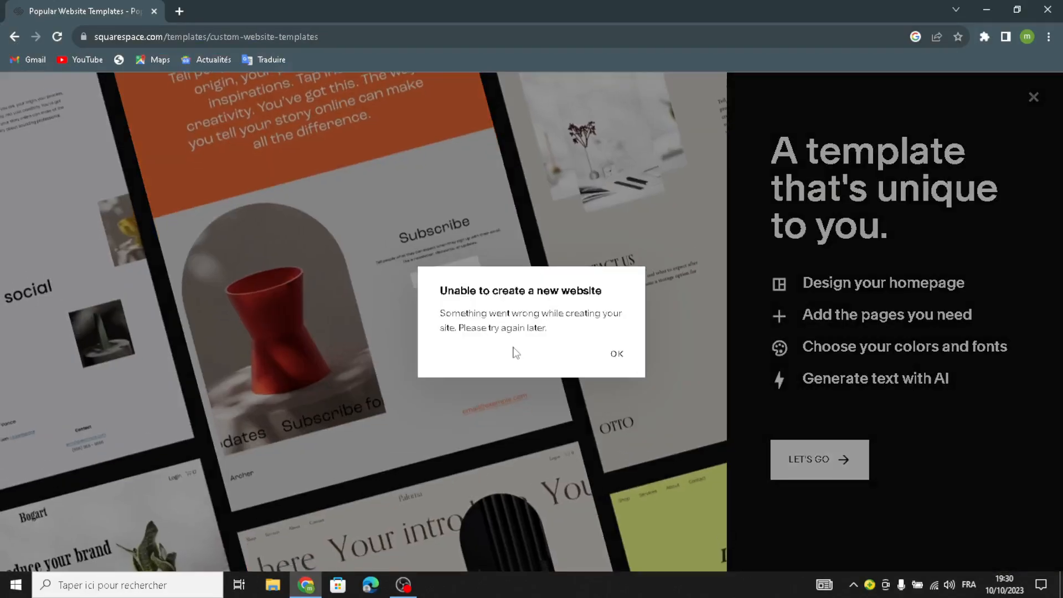
{"action": "left_click", "coordinate": [616, 353]}
{"action": "left_click", "coordinate": [812, 459]}
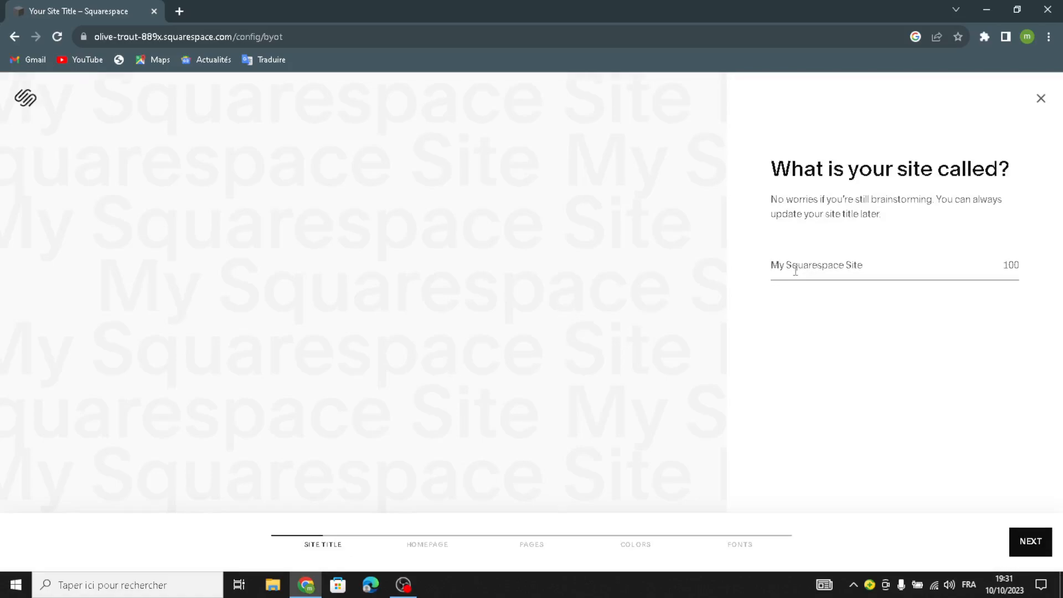
Enter CoinCraze as the site title and continue
{"action": "type", "text": "CoinCraze"}
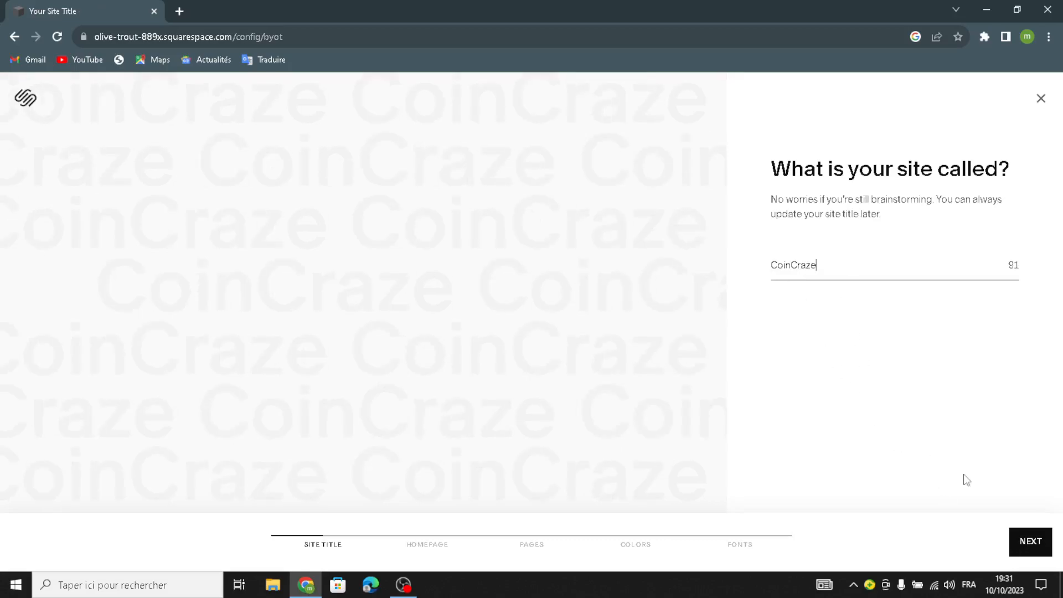
{"action": "key", "text": "Return"}
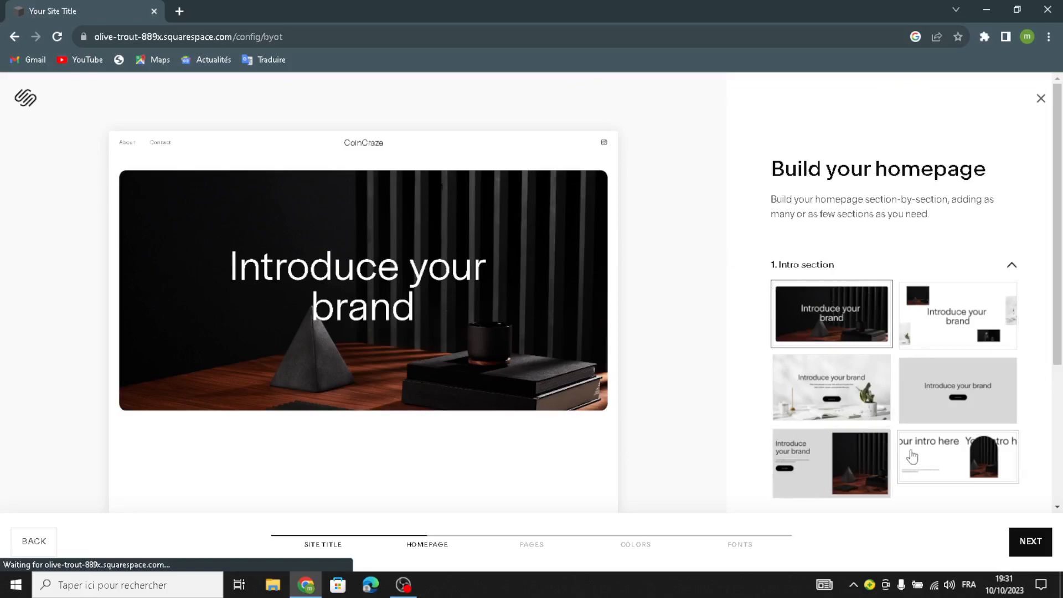
Choose the grey centred intro, Shop our product, and two-service photo layouts
{"action": "left_click", "coordinate": [926, 393]}
{"action": "scroll", "coordinate": [924, 392], "scroll_direction": "down", "scroll_amount": 1}
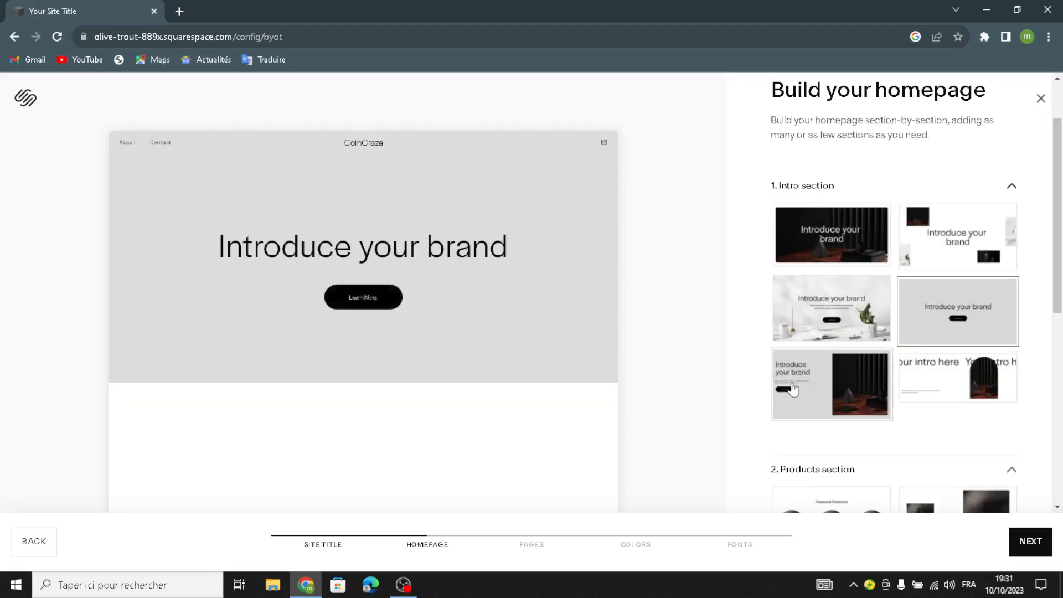
{"action": "scroll", "coordinate": [796, 382], "scroll_direction": "down", "scroll_amount": 5}
{"action": "left_click", "coordinate": [798, 360]}
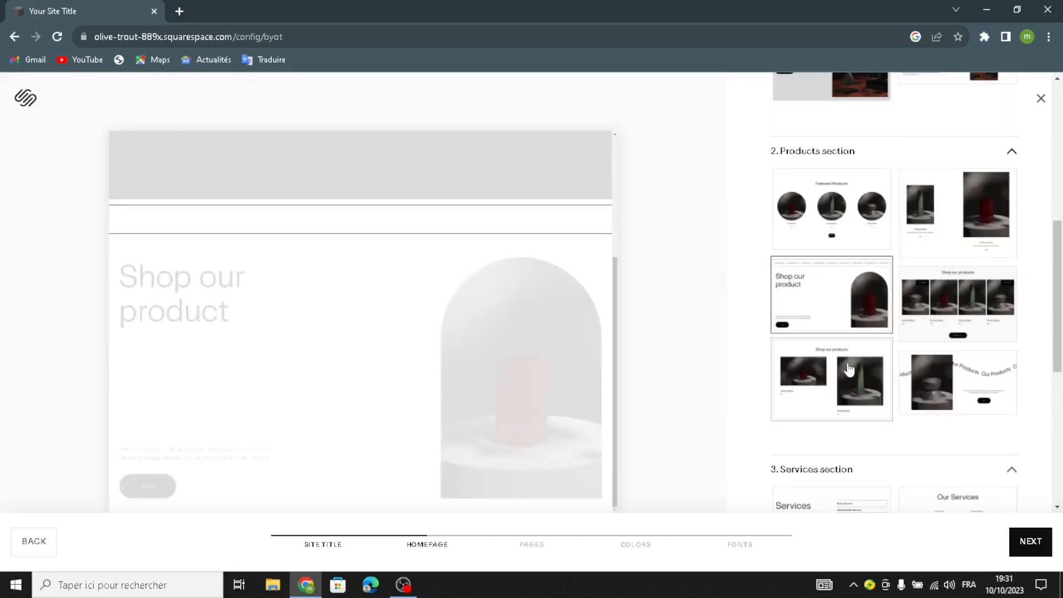
{"action": "scroll", "coordinate": [848, 377], "scroll_direction": "down", "scroll_amount": 4}
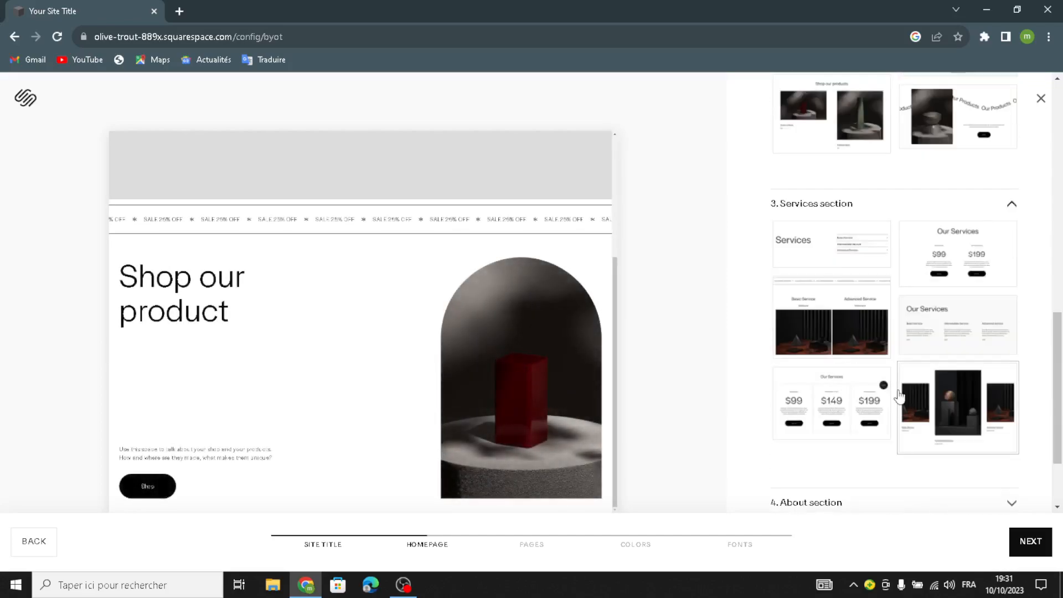
{"action": "left_click", "coordinate": [835, 328]}
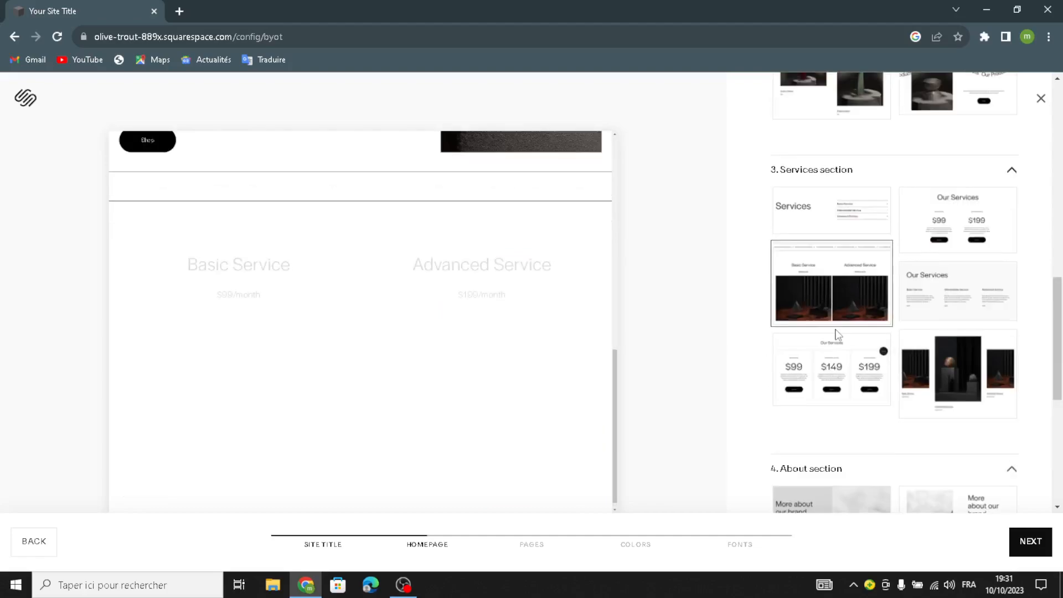
Choose the grey text-only about, Follow us on social, and Contact Us form layouts
{"action": "scroll", "coordinate": [838, 334], "scroll_direction": "down", "scroll_amount": 4}
{"action": "left_click", "coordinate": [821, 427]}
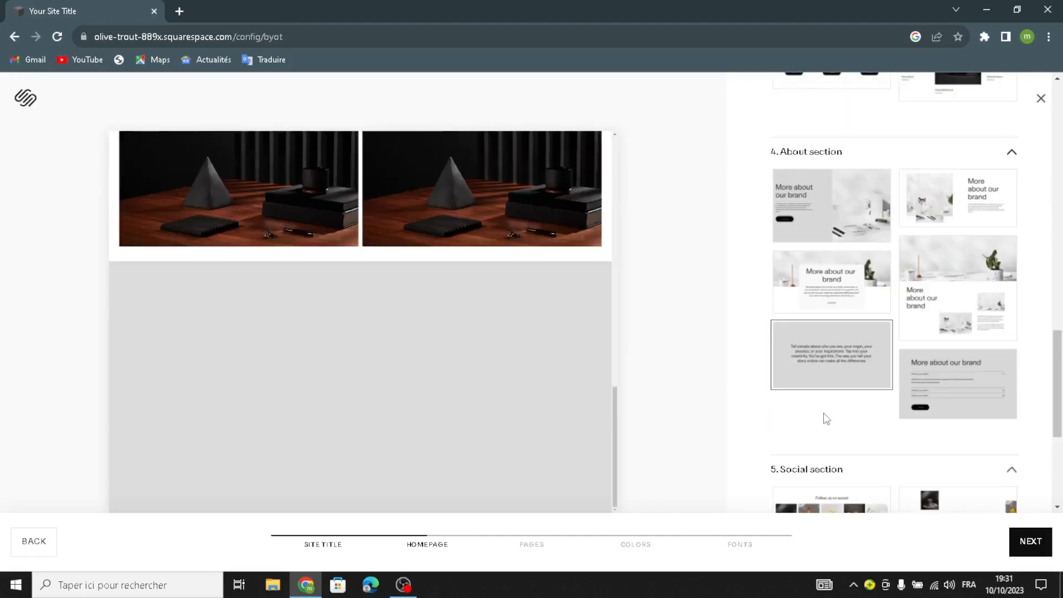
{"action": "scroll", "coordinate": [826, 420], "scroll_direction": "down", "scroll_amount": 4}
{"action": "left_click", "coordinate": [800, 320]}
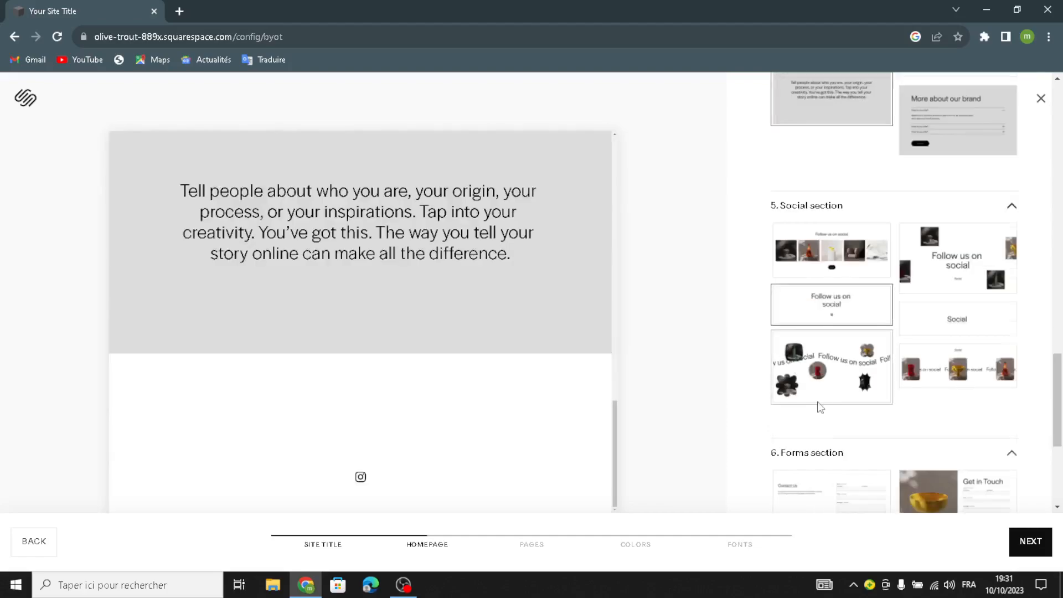
{"action": "scroll", "coordinate": [821, 408], "scroll_direction": "down", "scroll_amount": 5}
{"action": "left_click", "coordinate": [810, 332]}
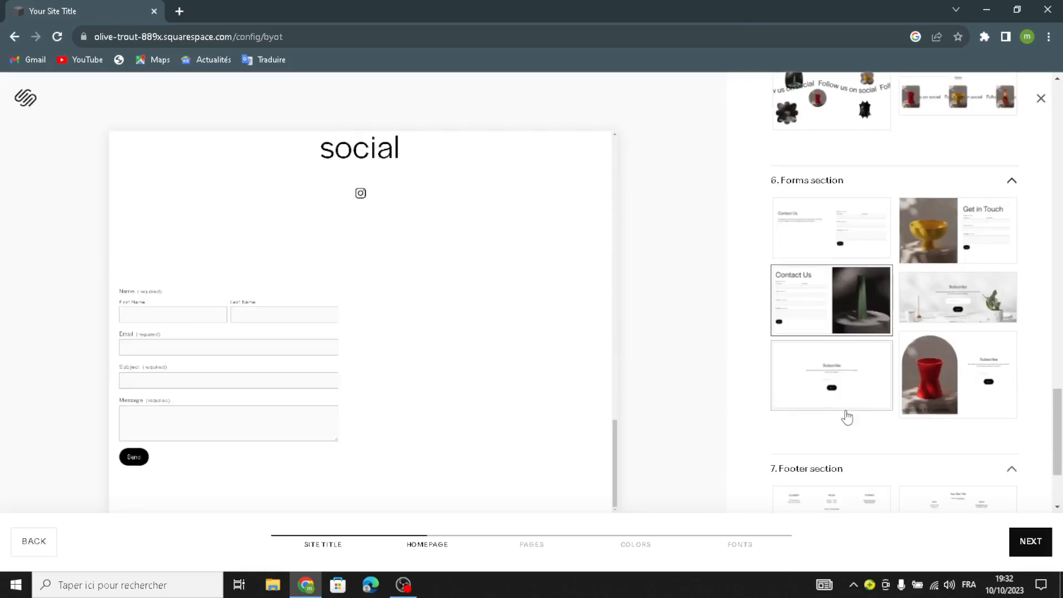
{"action": "scroll", "coordinate": [847, 418], "scroll_direction": "down", "scroll_amount": 2}
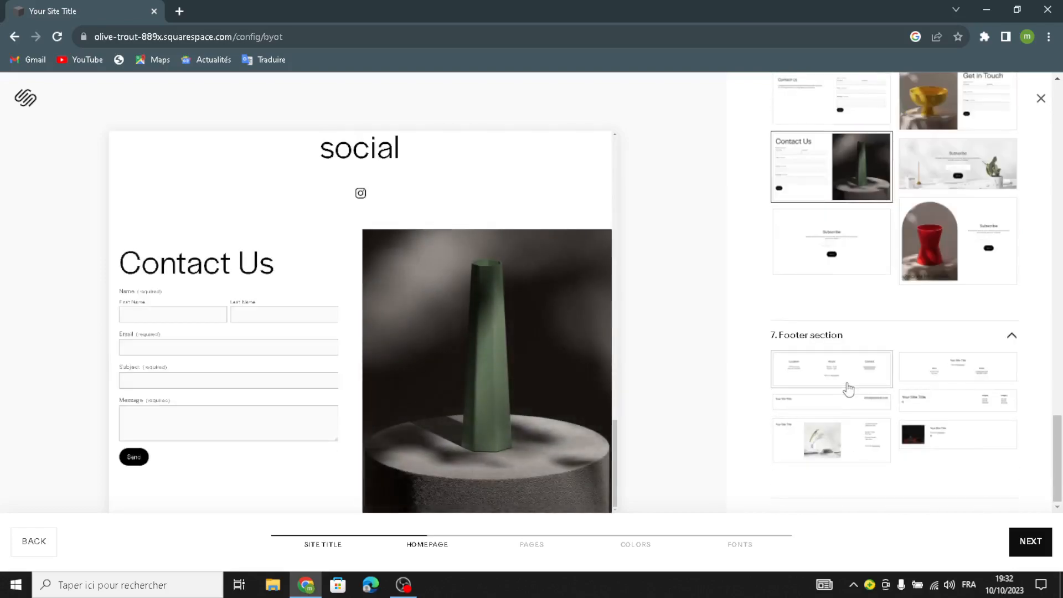
{"action": "left_click", "coordinate": [1030, 541]}
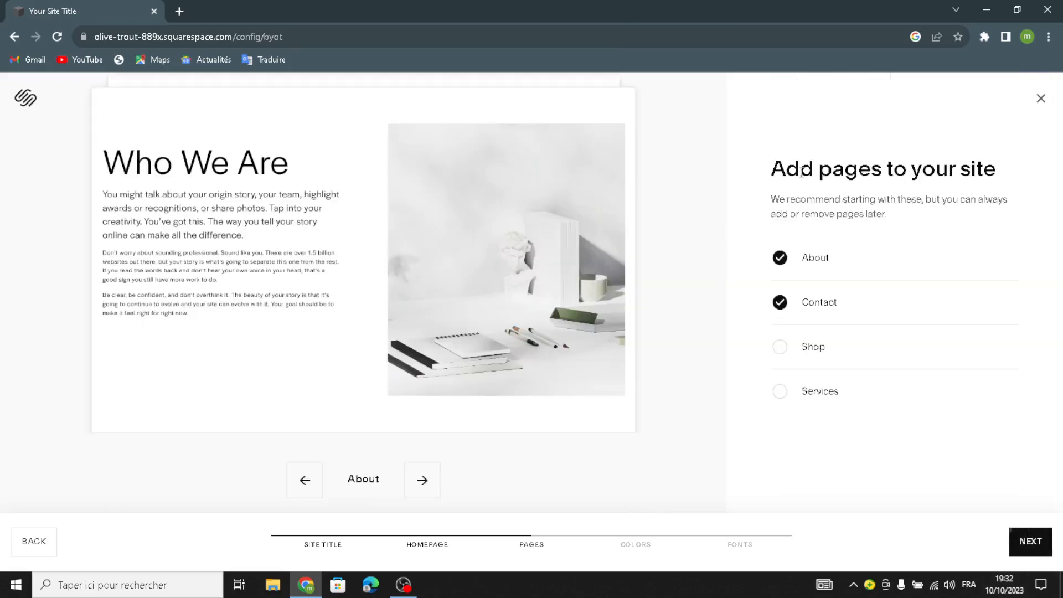
Add a Shop page, pick the tan-and-dark Neutral palette and Omnes Pro fonts, then finish
{"action": "left_click", "coordinate": [781, 348]}
{"action": "left_click", "coordinate": [1028, 541]}
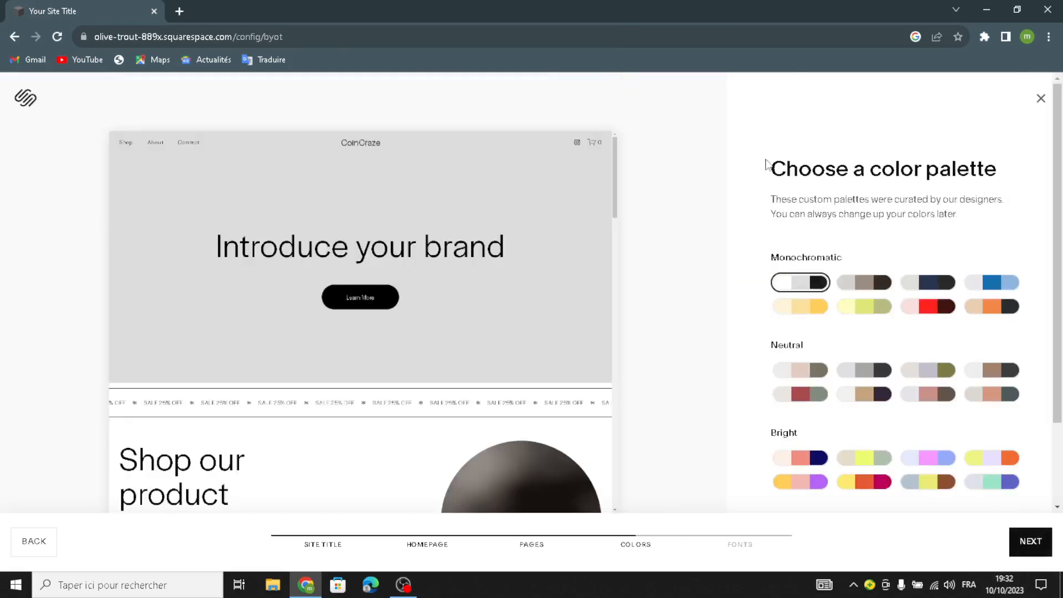
{"action": "left_click", "coordinate": [861, 395]}
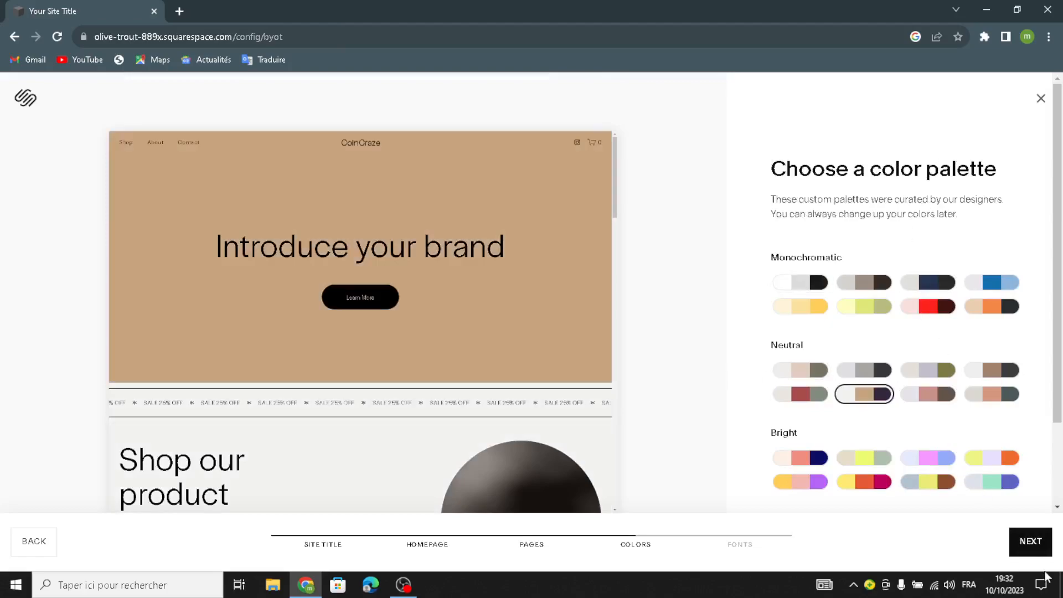
{"action": "left_click", "coordinate": [1027, 542]}
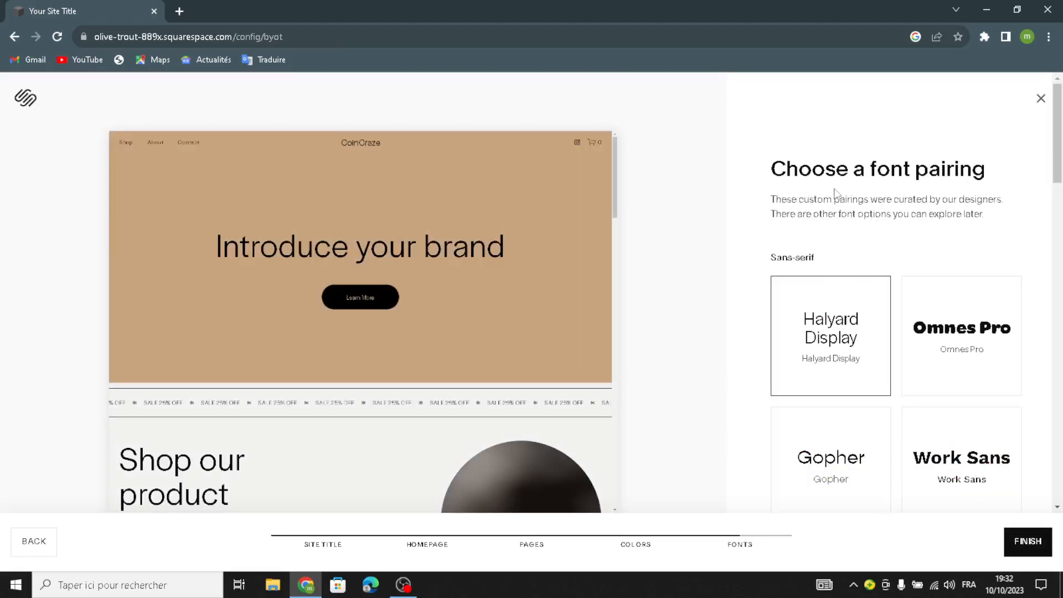
{"action": "left_click", "coordinate": [954, 370]}
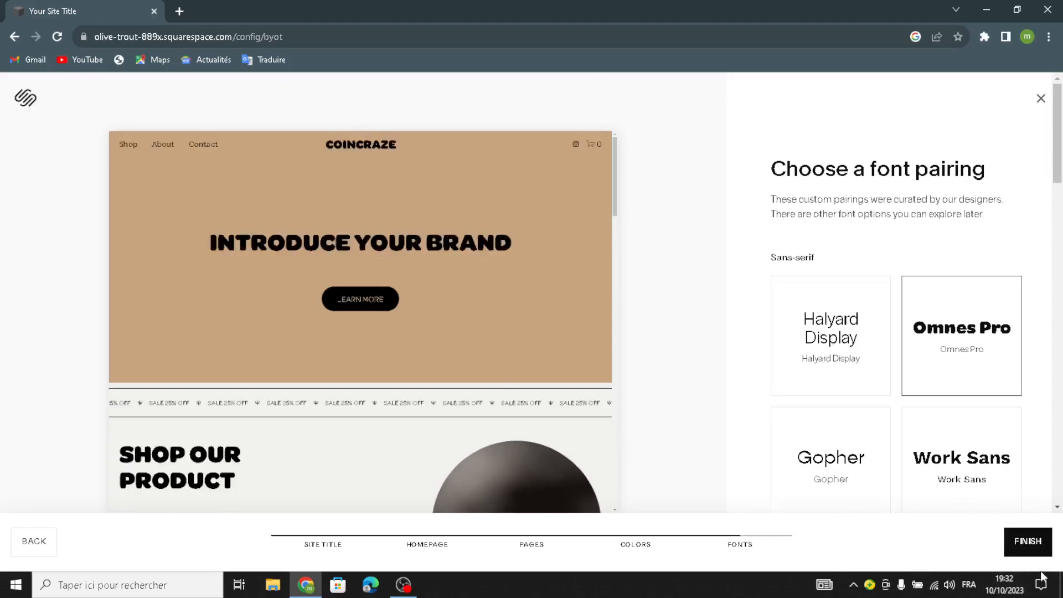
{"action": "left_click", "coordinate": [1026, 541]}
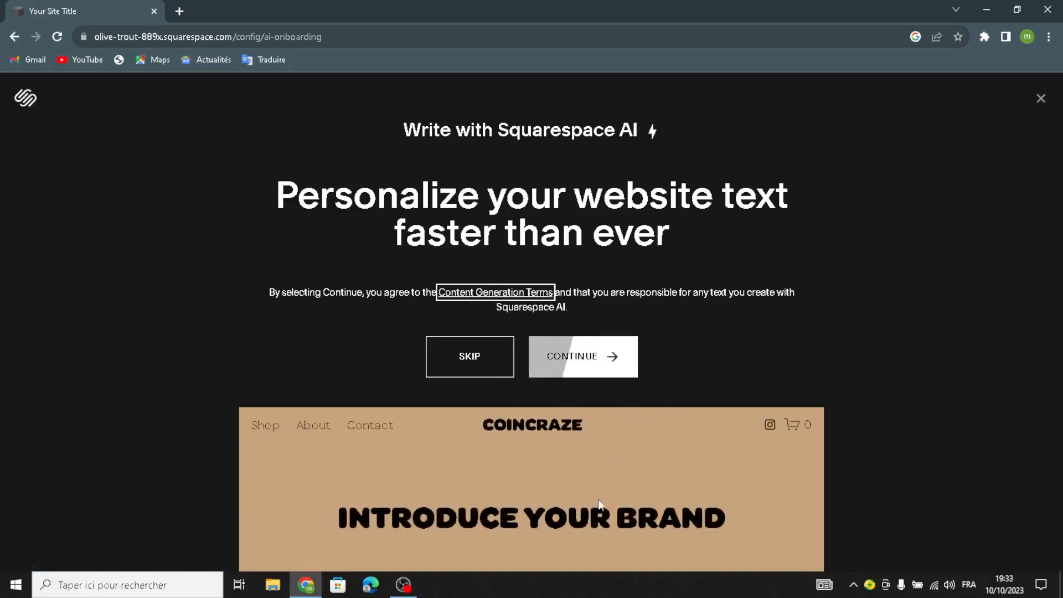
Skip the Squarespace AI writing offer to reach the CoinCraze Home page
{"action": "left_click", "coordinate": [468, 376]}
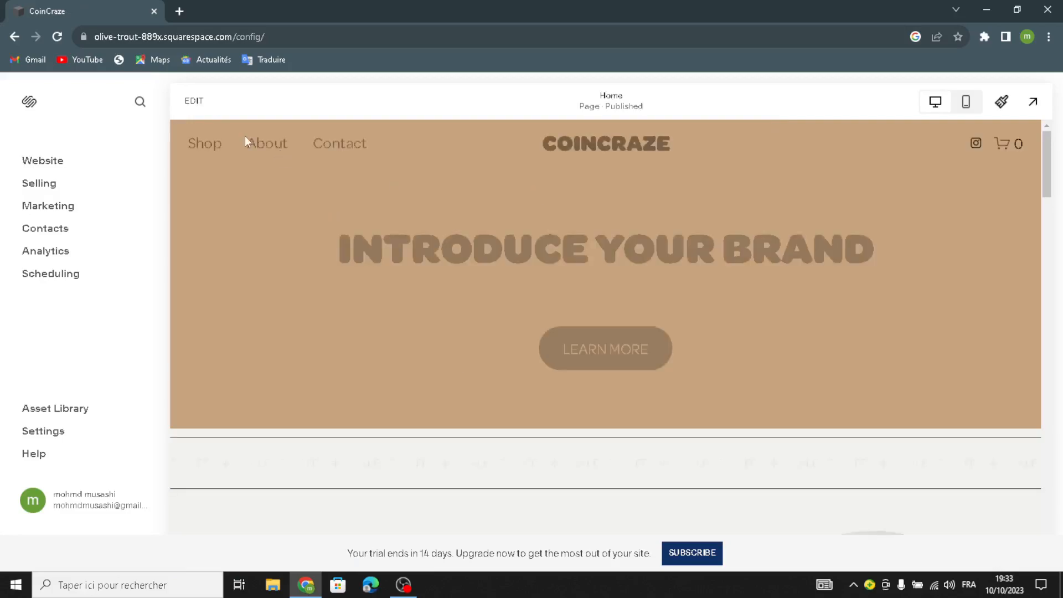
Replace the hero heading placeholder with 'WELCOME TO OUR SITE FOR COLLECTIBLE COINS CURRENCY'
{"action": "left_click", "coordinate": [193, 102]}
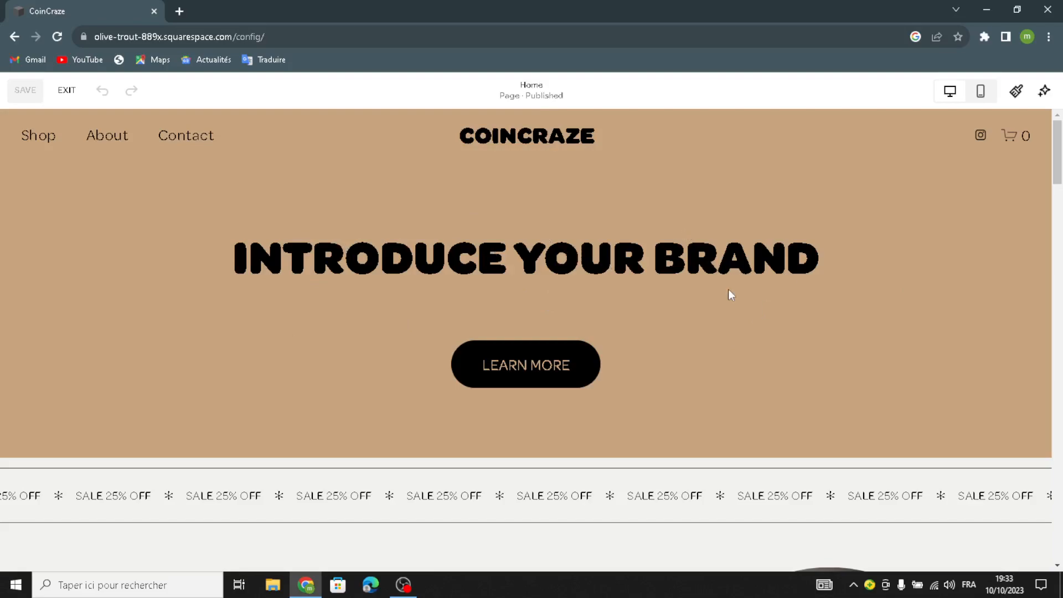
{"action": "left_click", "coordinate": [805, 258]}
{"action": "left_click_drag", "start_coordinate": [805, 258], "coordinate": [232, 281]}
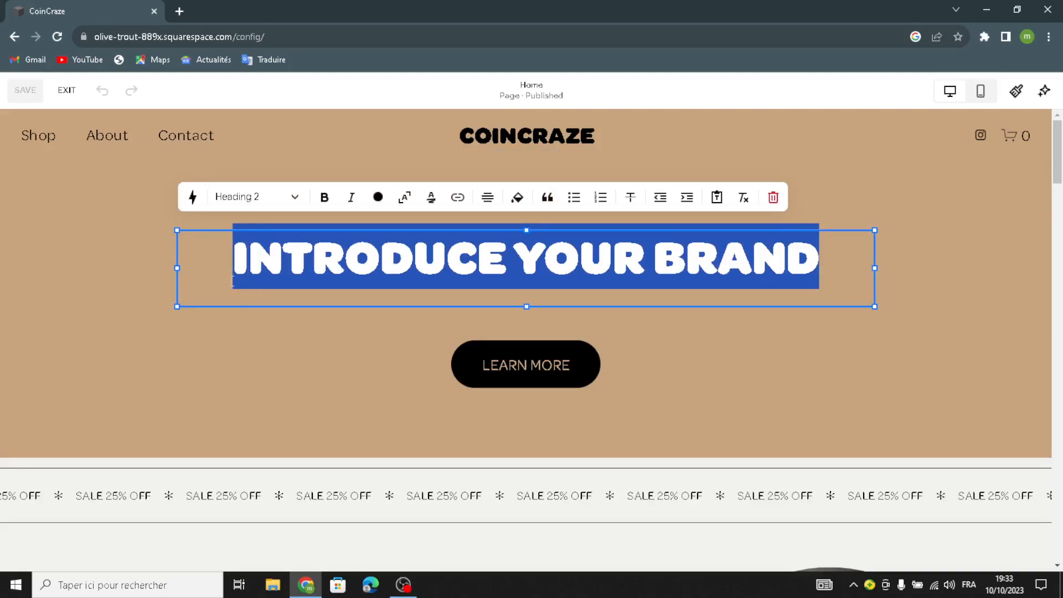
{"action": "type", "text": "WELCOME TON"}
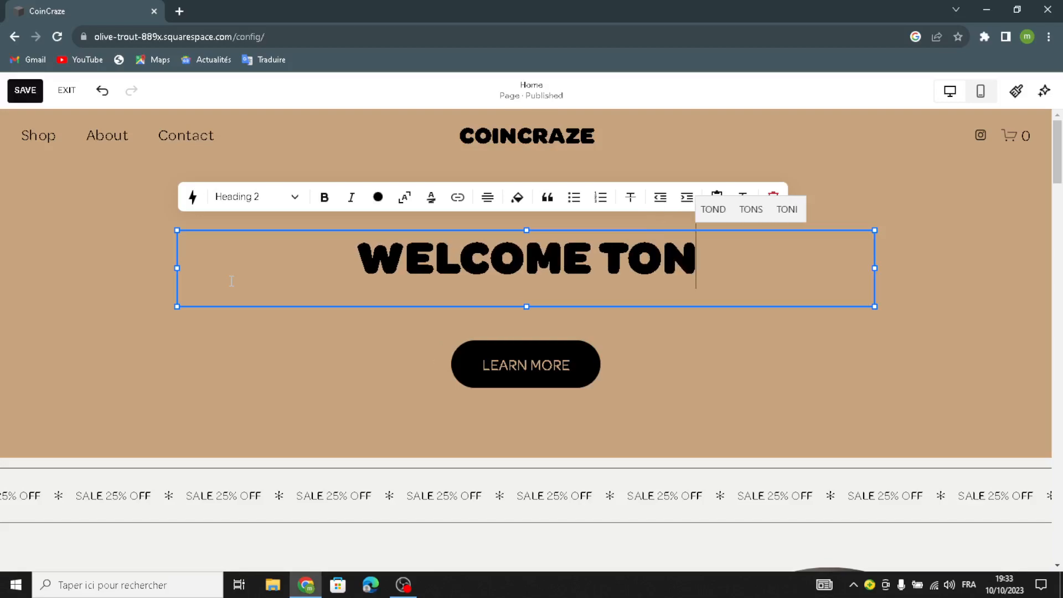
{"action": "key", "text": "BackSpace"}
{"action": "type", "text": "OU"}
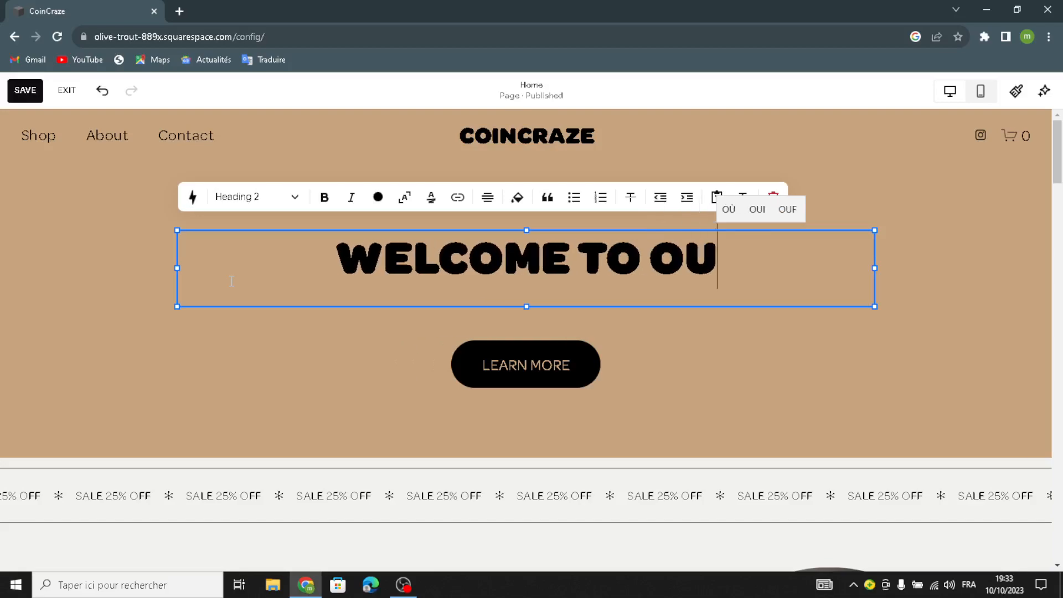
{"action": "type", "text": "R SITE FOR"}
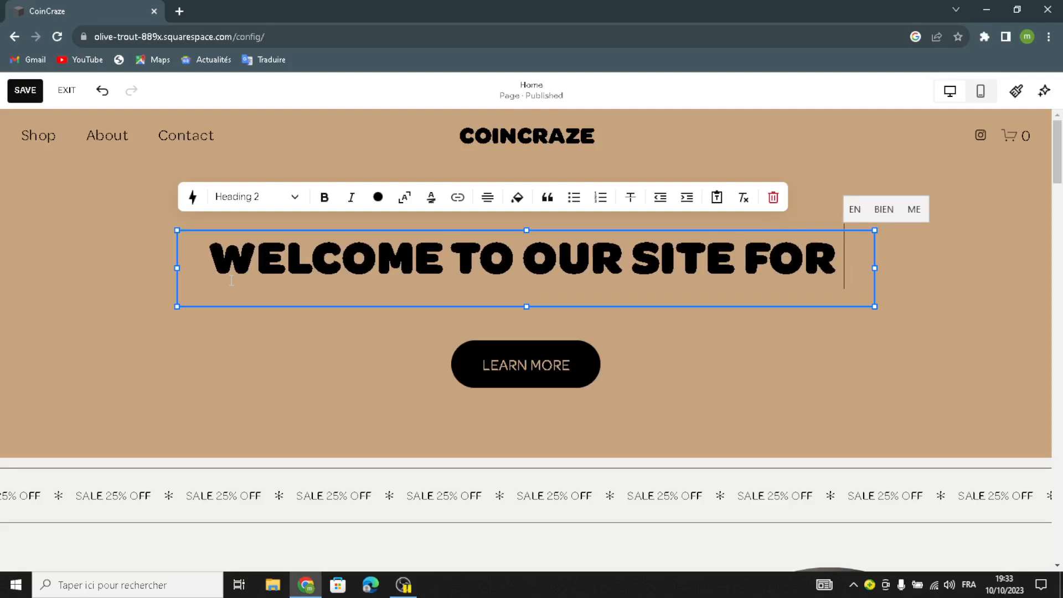
{"action": "type", "text": " COL"}
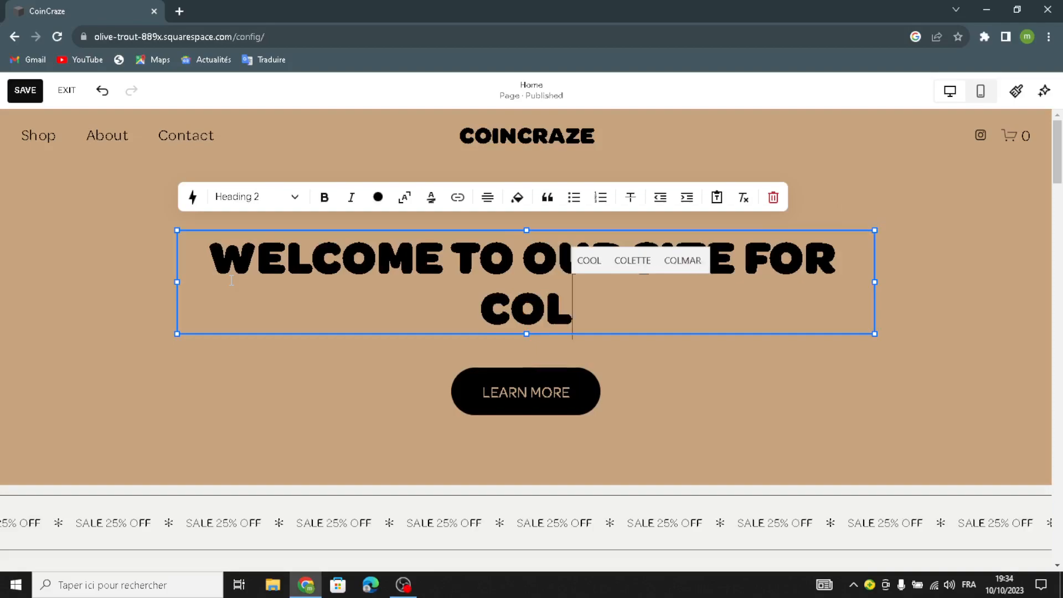
{"action": "type", "text": "LECTI"}
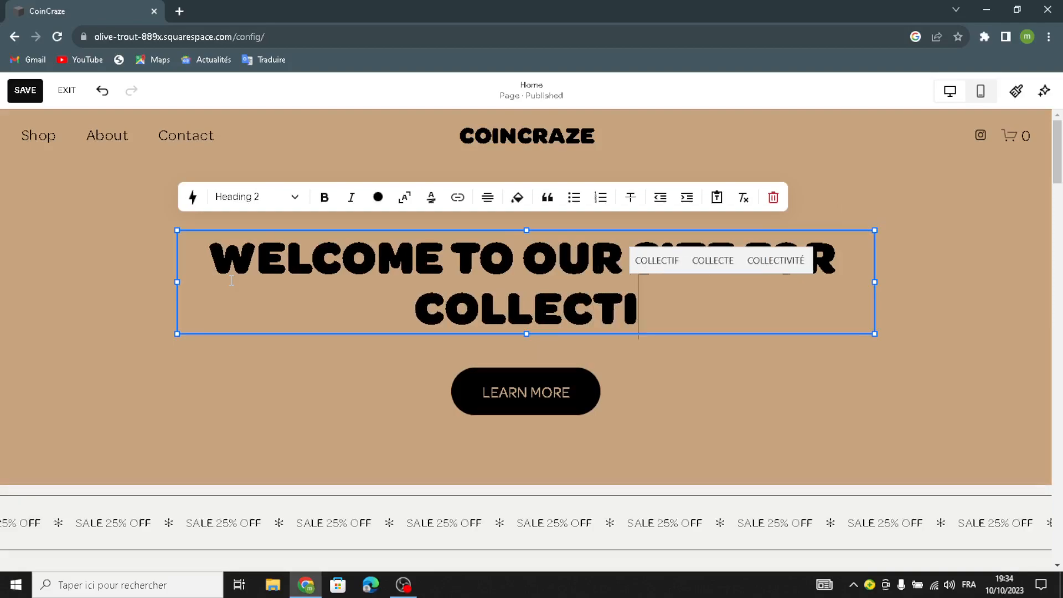
{"action": "type", "text": "BLE C"}
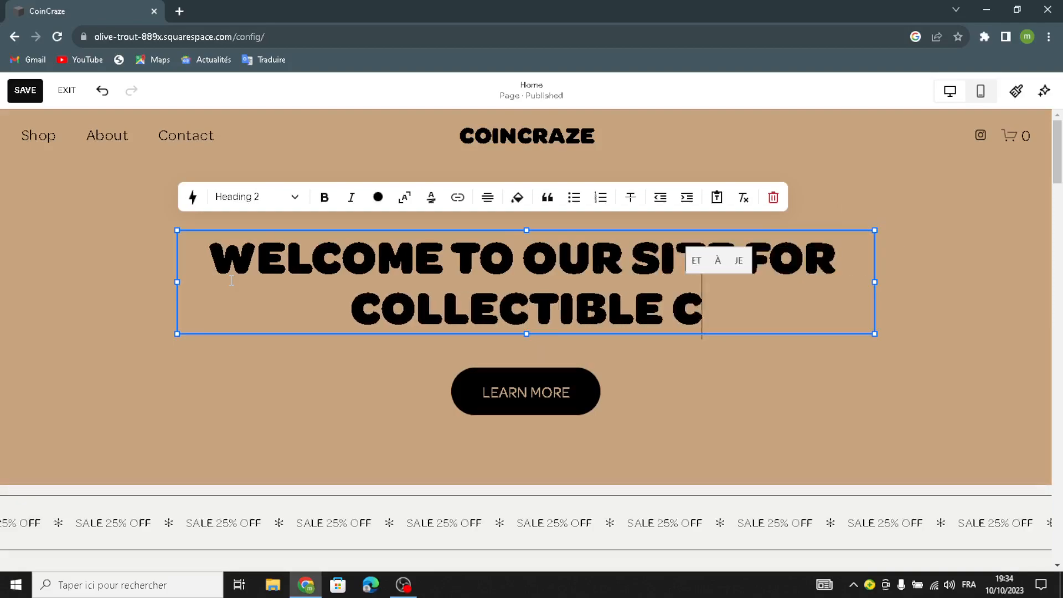
{"action": "type", "text": "OINS BU"}
{"action": "key", "text": "BackSpace"}
{"action": "key", "text": "BackSpace"}
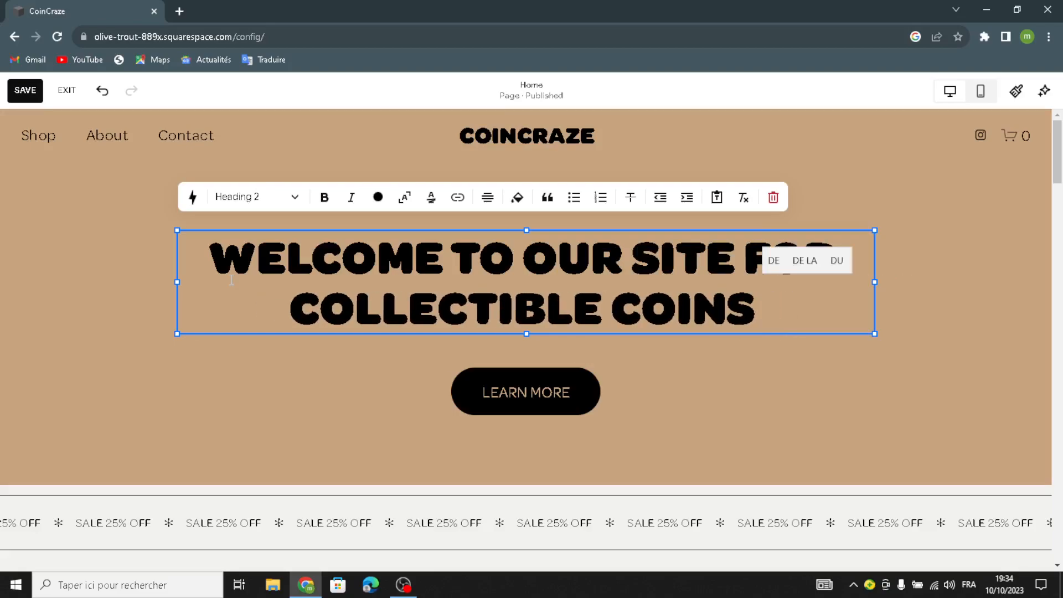
{"action": "type", "text": "A"}
{"action": "key", "text": "BackSpace"}
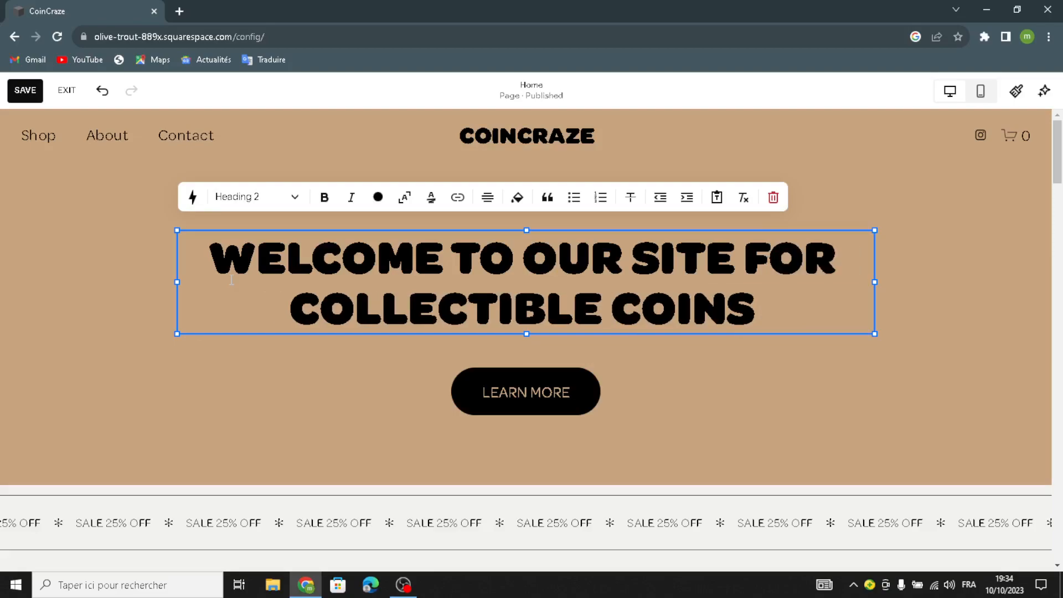
{"action": "type", "text": "CURREN"}
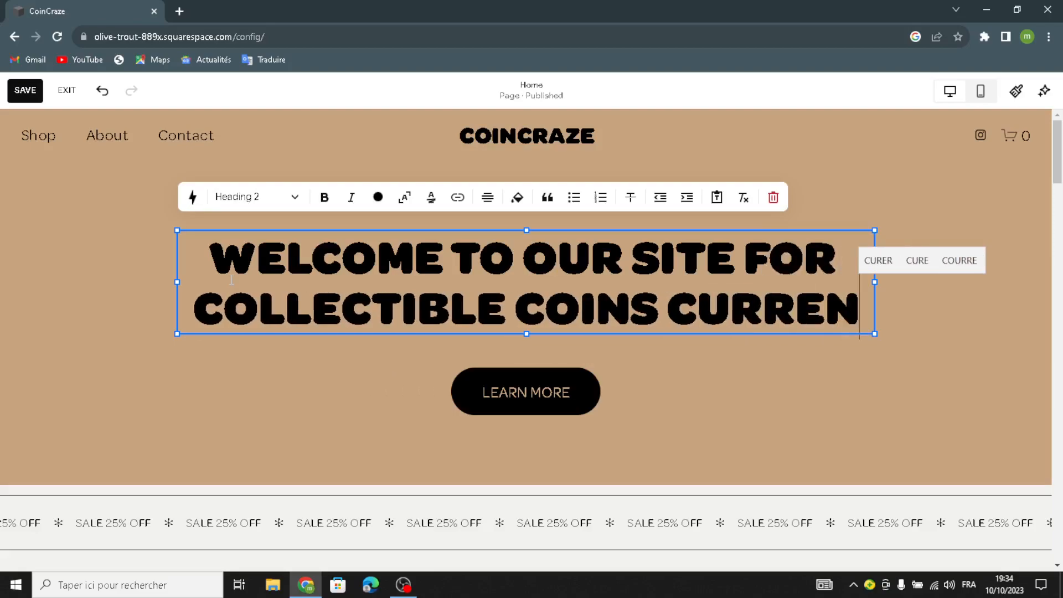
{"action": "type", "text": "CY B"}
{"action": "key", "text": "BackSpace"}
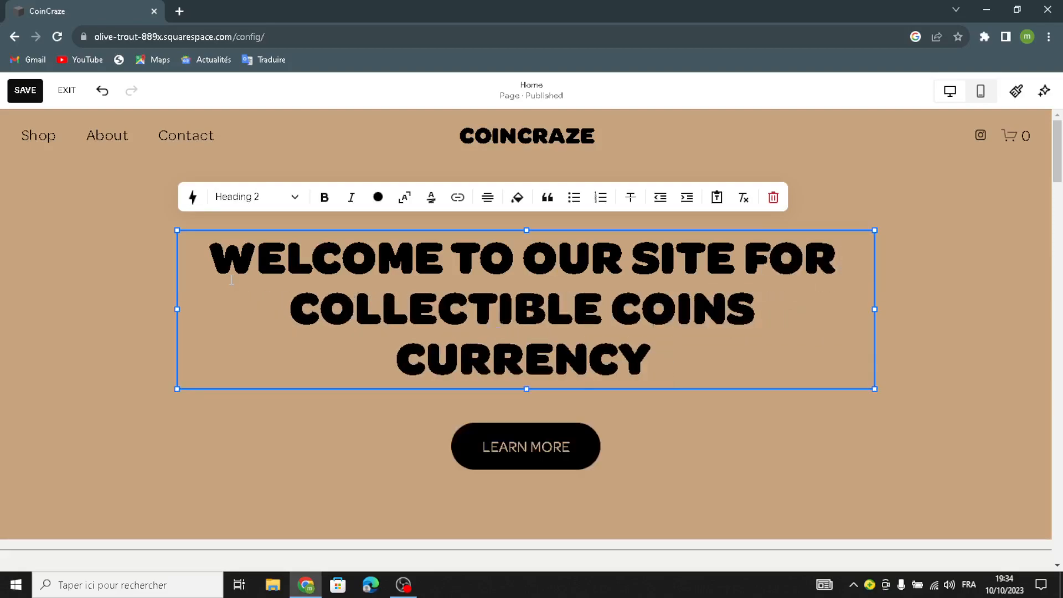
Change the hero button label from LEARN MORE to 'shop now'
{"action": "left_click", "coordinate": [31, 247]}
{"action": "left_click", "coordinate": [531, 444]}
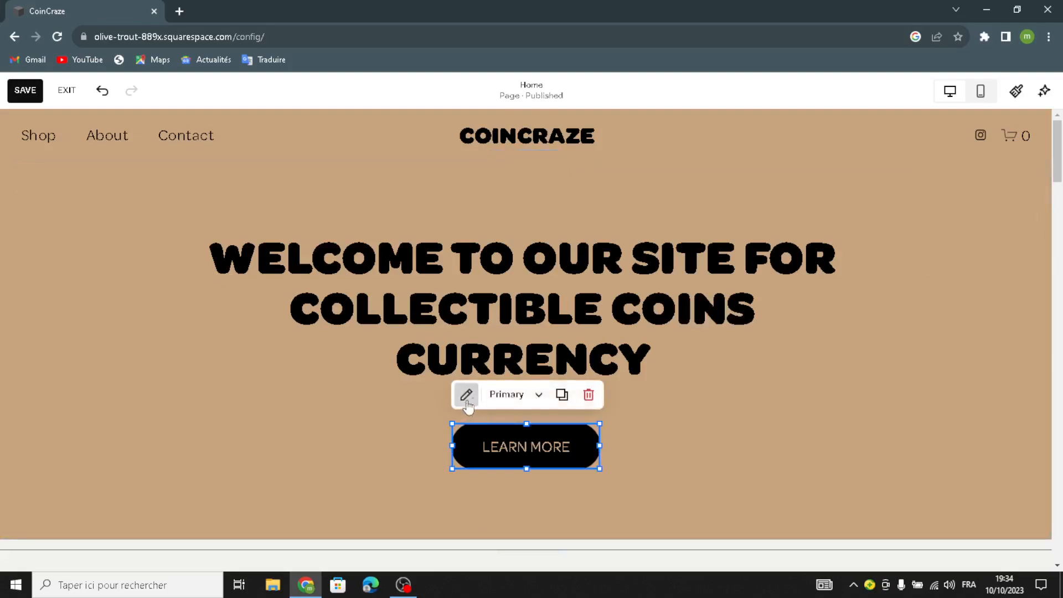
{"action": "left_click", "coordinate": [466, 401]}
{"action": "left_click_drag", "start_coordinate": [686, 322], "coordinate": [596, 349]}
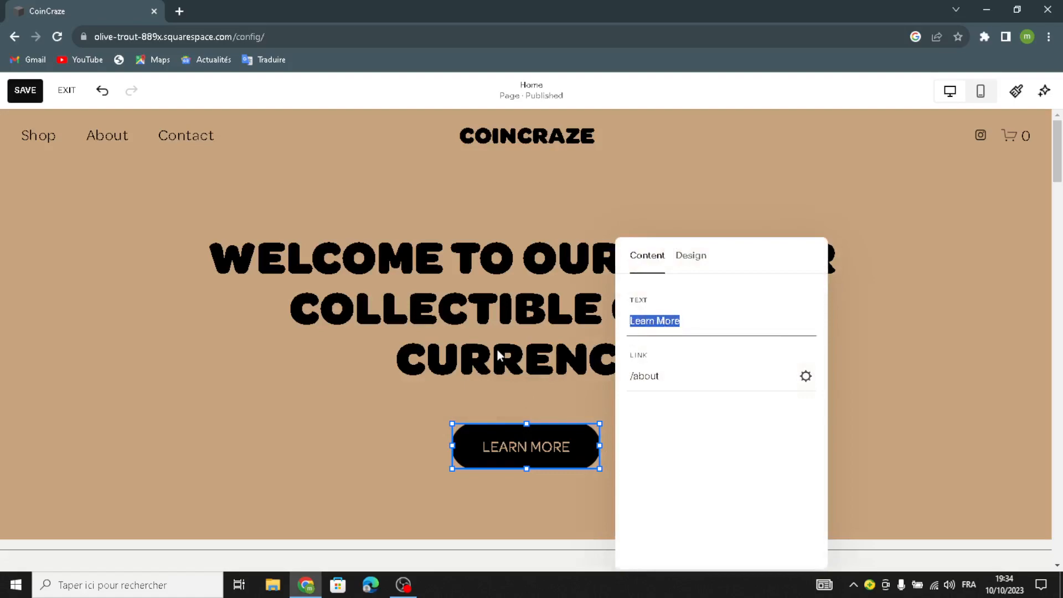
{"action": "type", "text": "sh"}
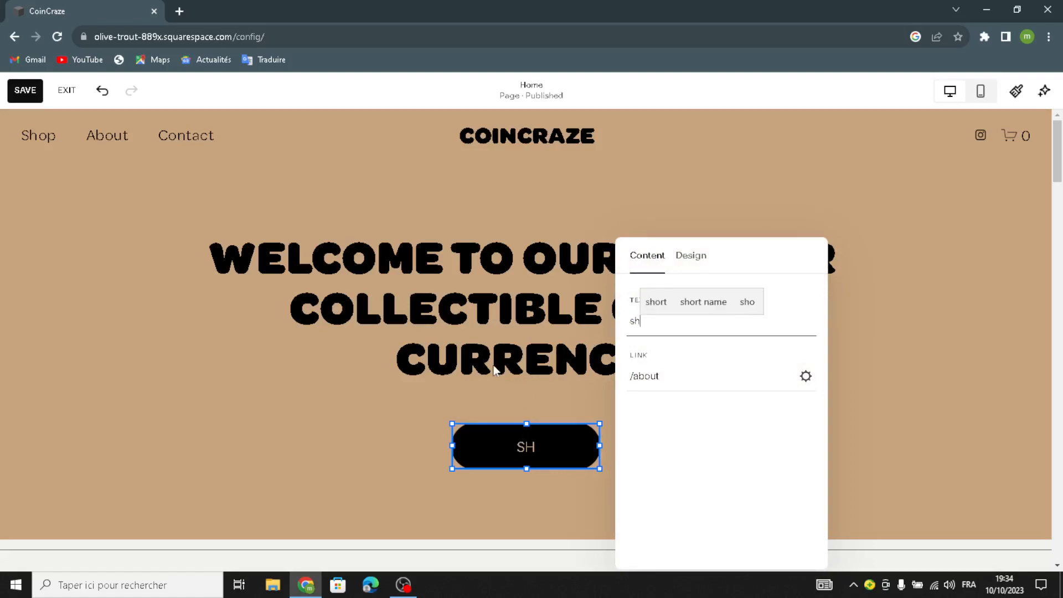
{"action": "type", "text": "op now"}
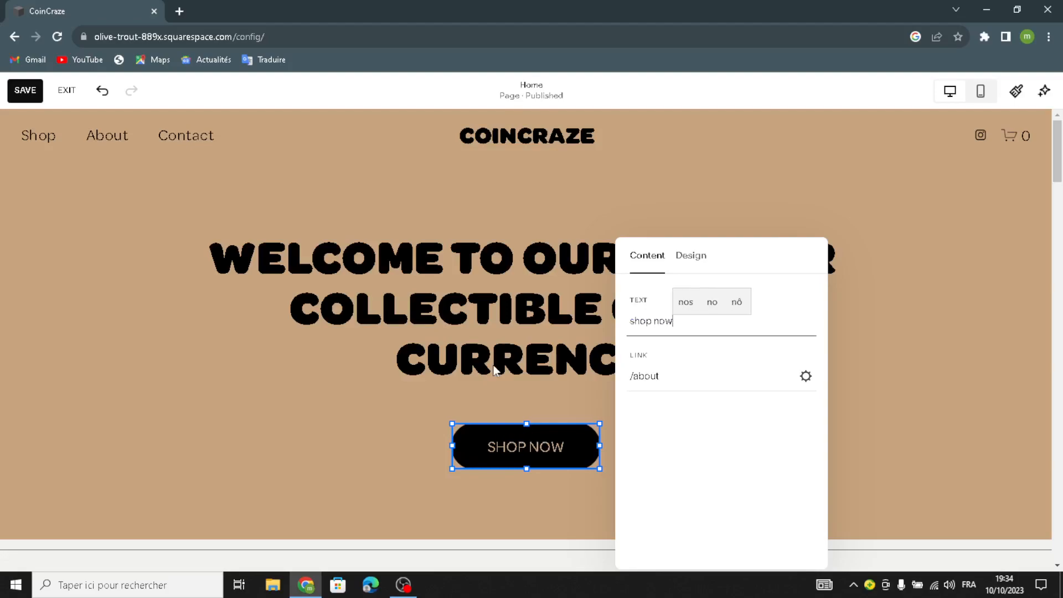
{"action": "left_click", "coordinate": [810, 231]}
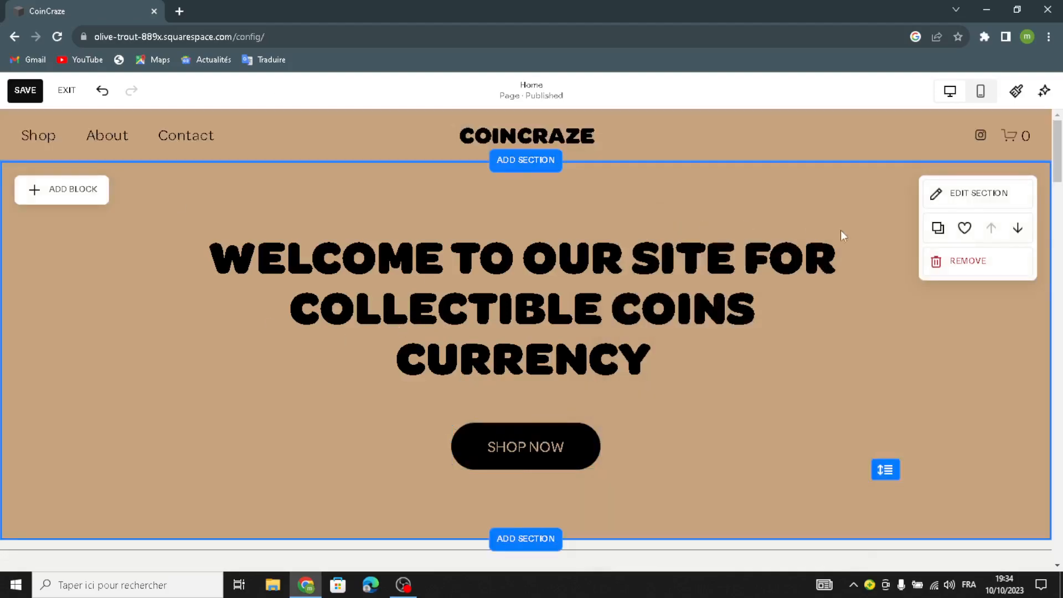
Give the hero section custom gaps of 17 horizontal and 15 vertical, and show its Background options
{"action": "left_click", "coordinate": [980, 194]}
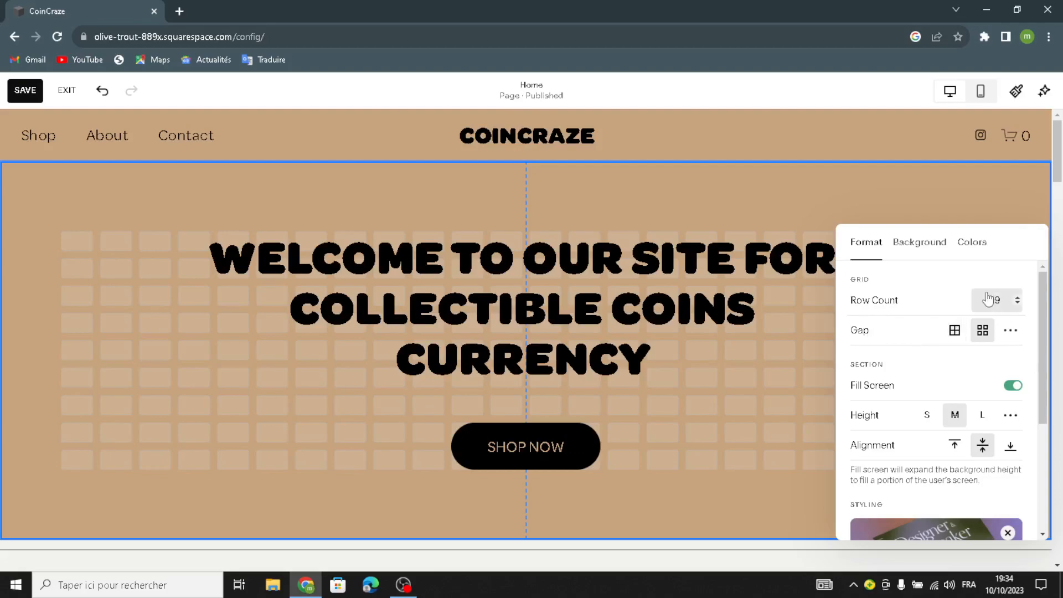
{"action": "left_click", "coordinate": [1011, 330]}
{"action": "left_click_drag", "start_coordinate": [903, 361], "coordinate": [912, 390]}
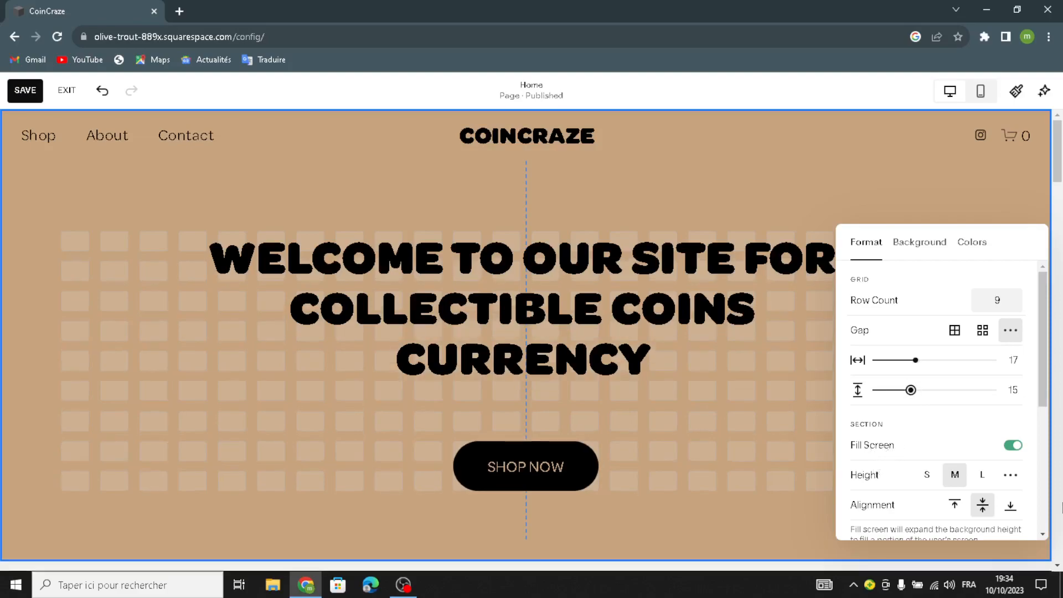
{"action": "scroll", "coordinate": [873, 488], "scroll_direction": "down", "scroll_amount": 5}
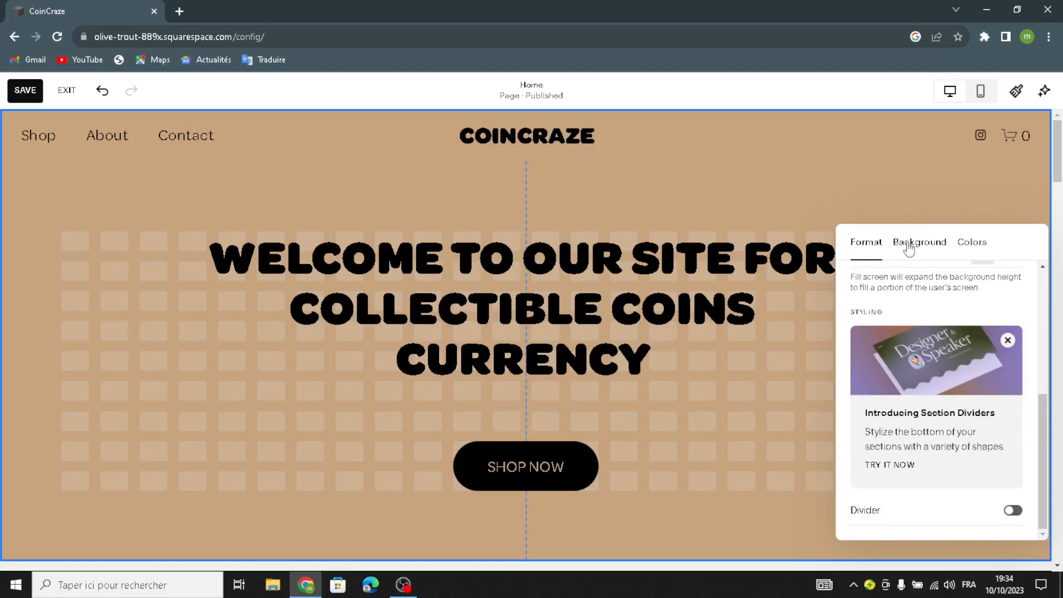
{"action": "left_click", "coordinate": [942, 244]}
Delete the hero's Aro Ha_0393.jpg background image and browse the stock image library
{"action": "scroll", "coordinate": [941, 324], "scroll_direction": "up", "scroll_amount": 4}
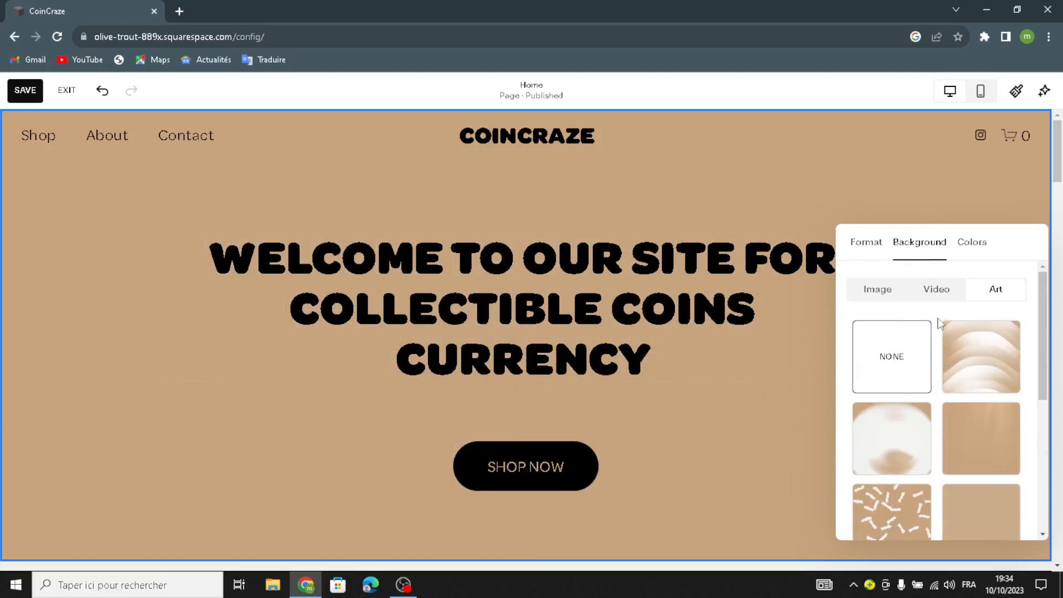
{"action": "scroll", "coordinate": [940, 330], "scroll_direction": "down", "scroll_amount": 5}
{"action": "scroll", "coordinate": [914, 310], "scroll_direction": "up", "scroll_amount": 5}
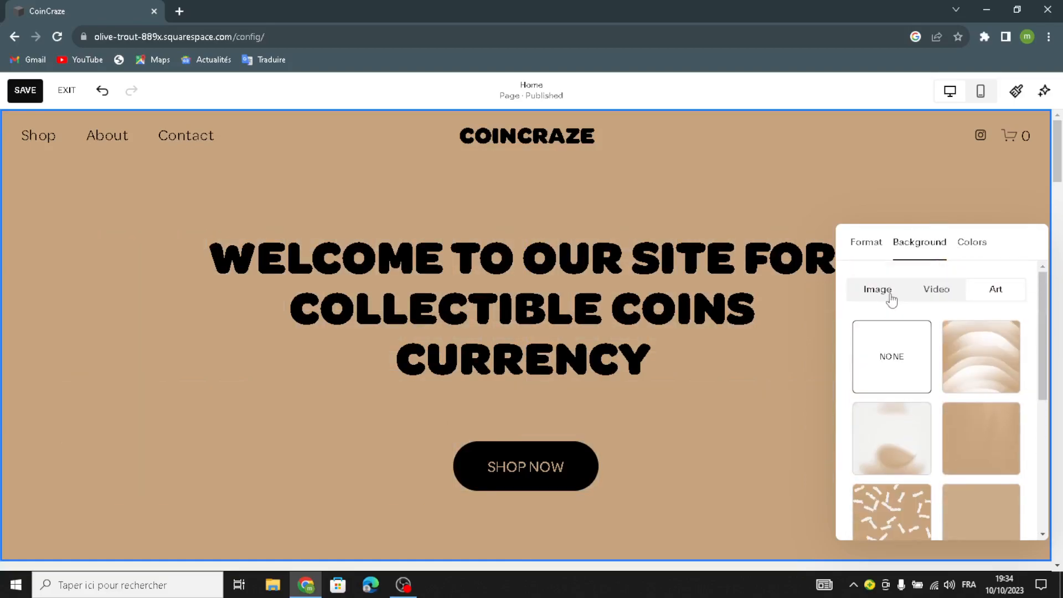
{"action": "left_click", "coordinate": [884, 302]}
{"action": "left_click", "coordinate": [940, 360]}
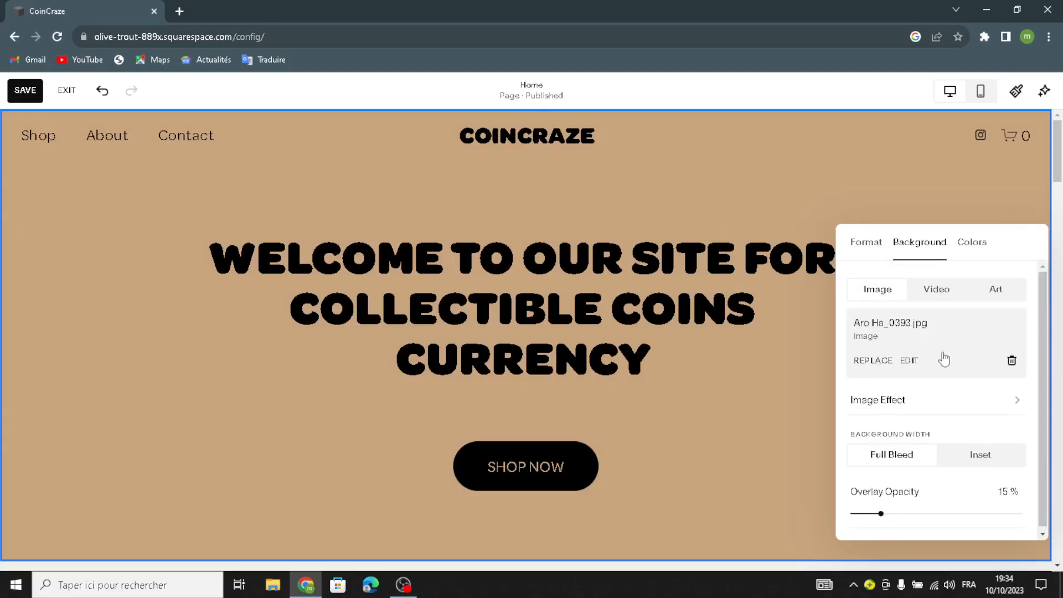
{"action": "left_click", "coordinate": [1012, 444]}
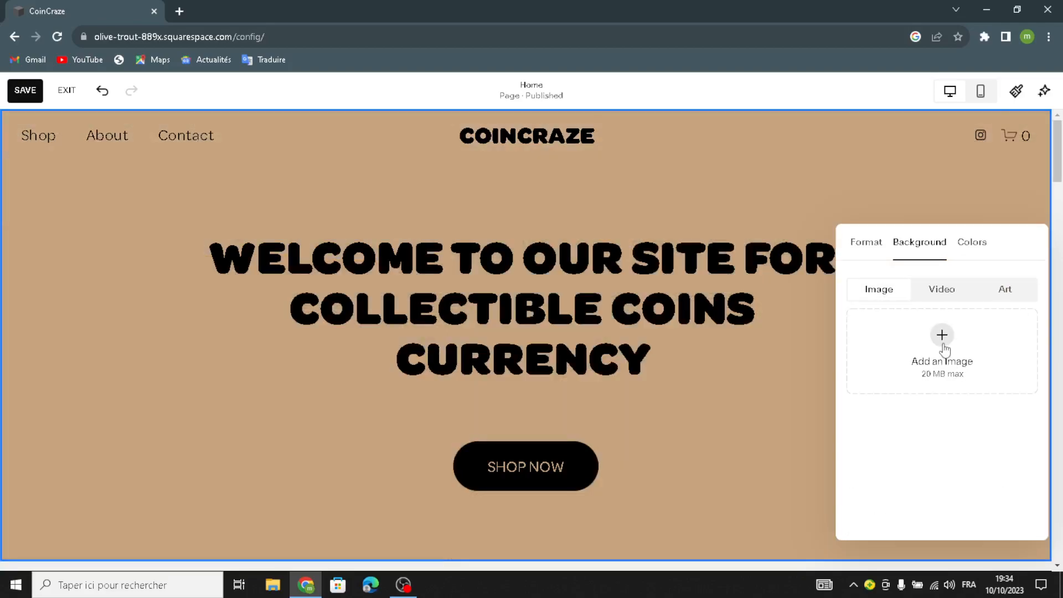
{"action": "left_click", "coordinate": [943, 336]}
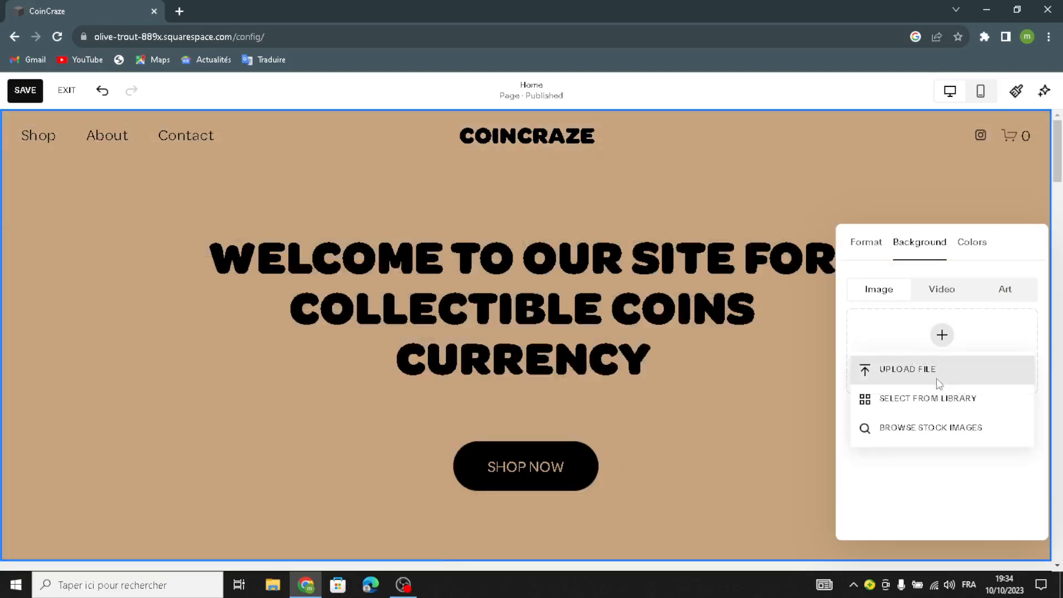
{"action": "left_click", "coordinate": [924, 433]}
Search the stock images for 'collectible coins and currency'
{"action": "left_click", "coordinate": [304, 180]}
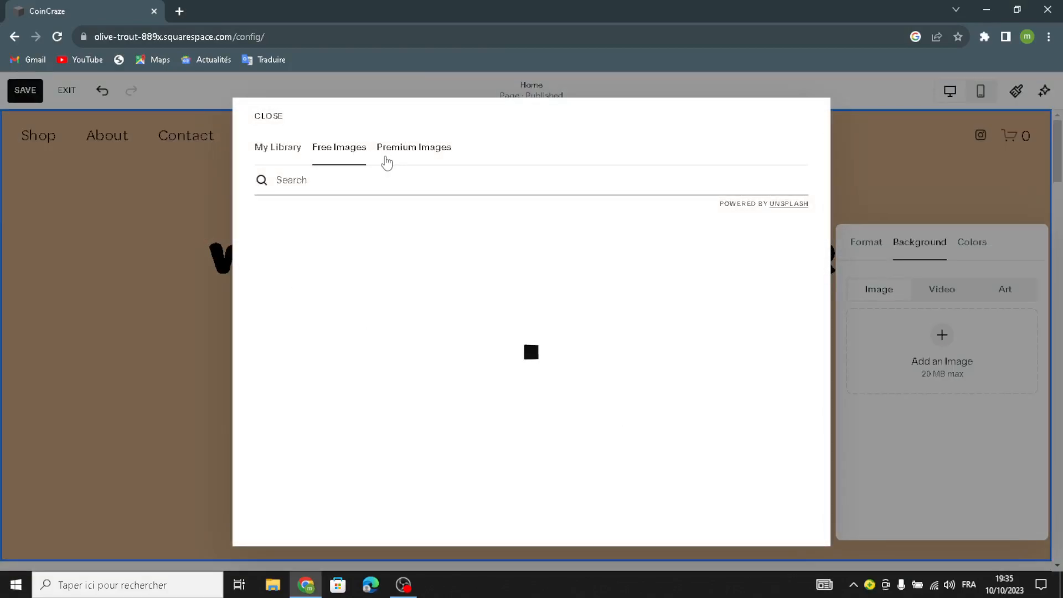
{"action": "type", "text": "collectible coins currency"}
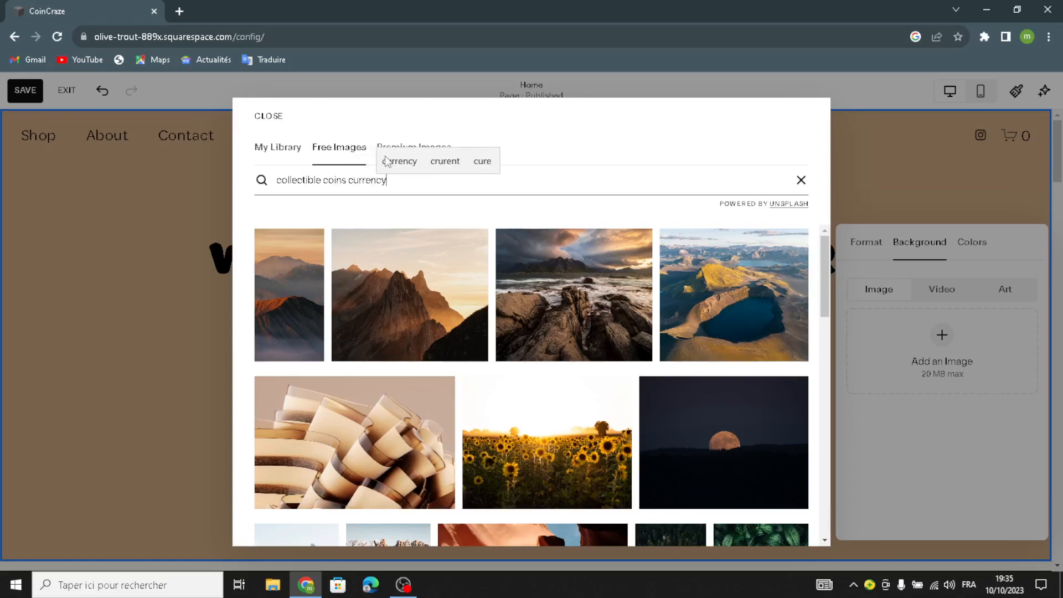
{"action": "key", "text": "Return"}
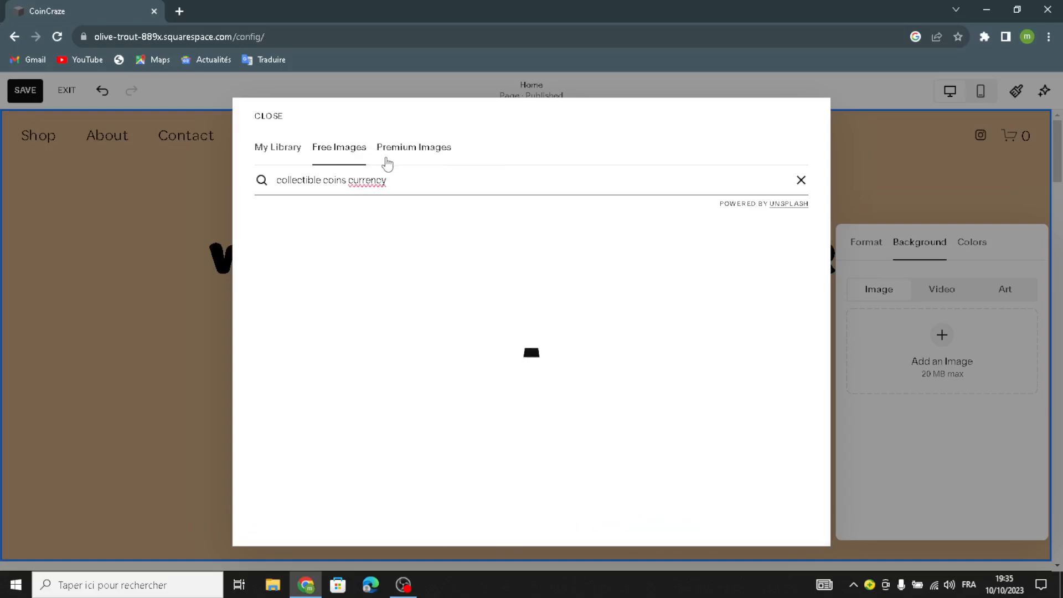
{"action": "left_click", "coordinate": [348, 180]}
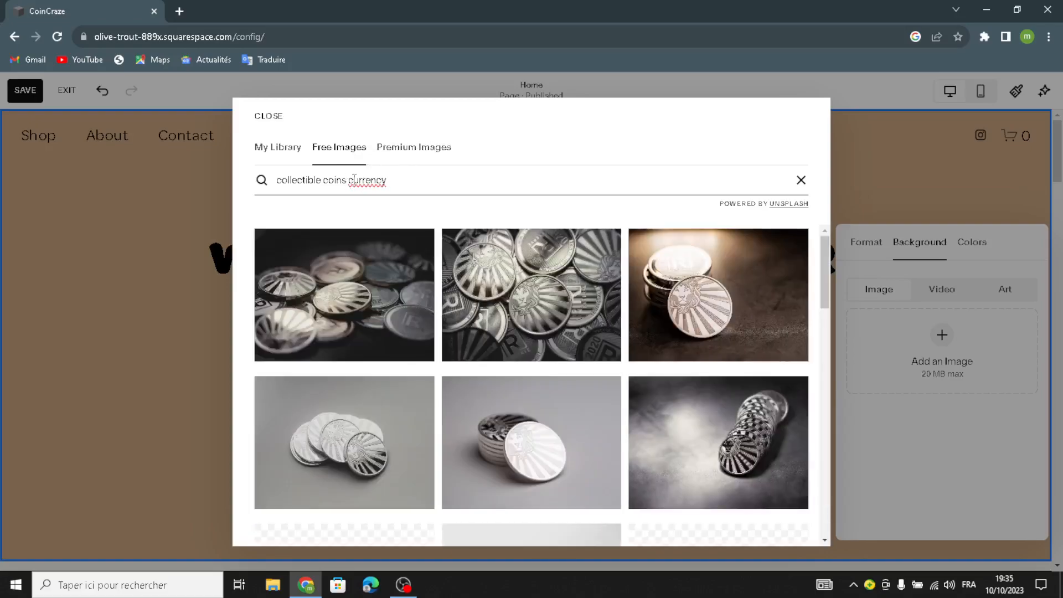
{"action": "type", "text": "and"}
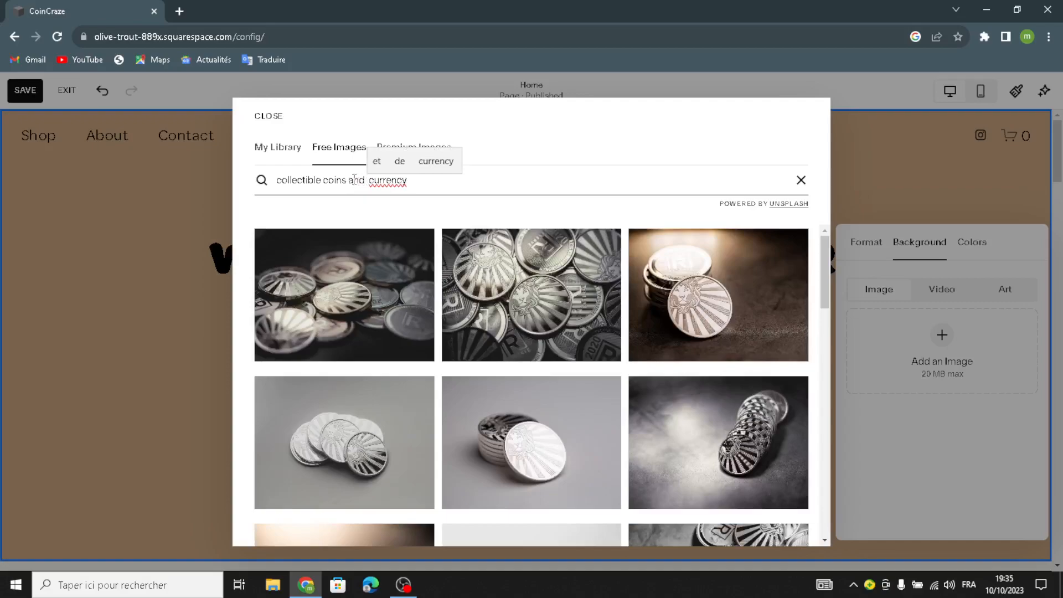
{"action": "key", "text": "BackSpace"}
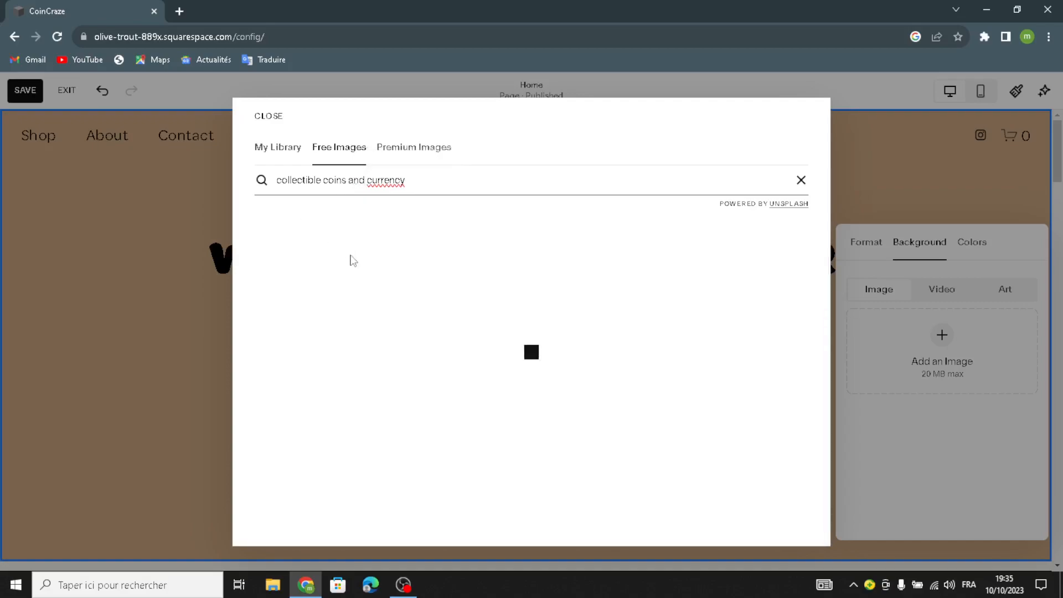
Scroll the search results and preview the scattered dollar bills photo
{"action": "scroll", "coordinate": [492, 397], "scroll_direction": "down", "scroll_amount": 5}
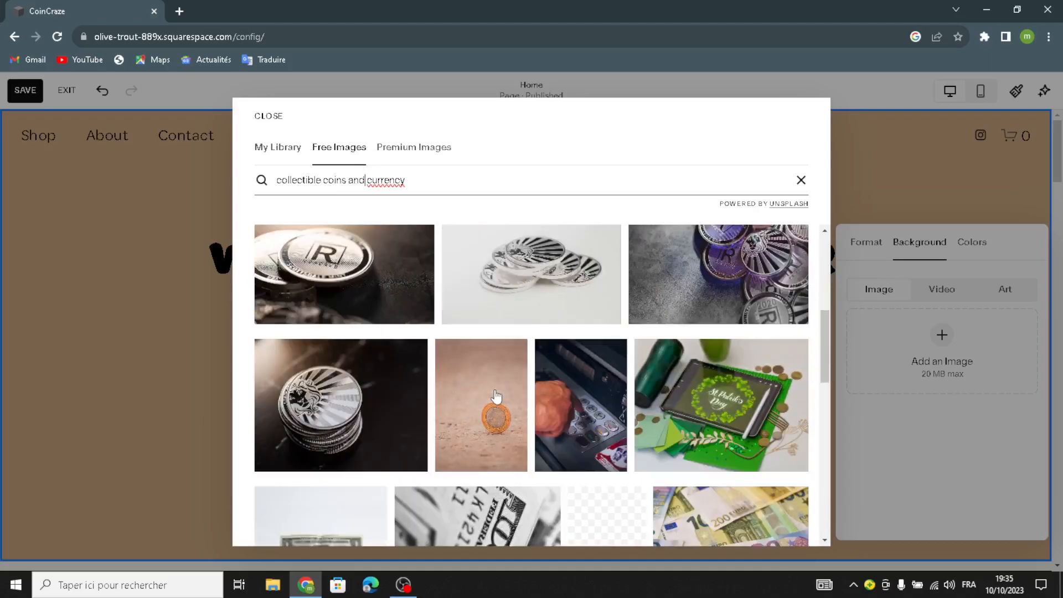
{"action": "scroll", "coordinate": [495, 396], "scroll_direction": "down", "scroll_amount": 4}
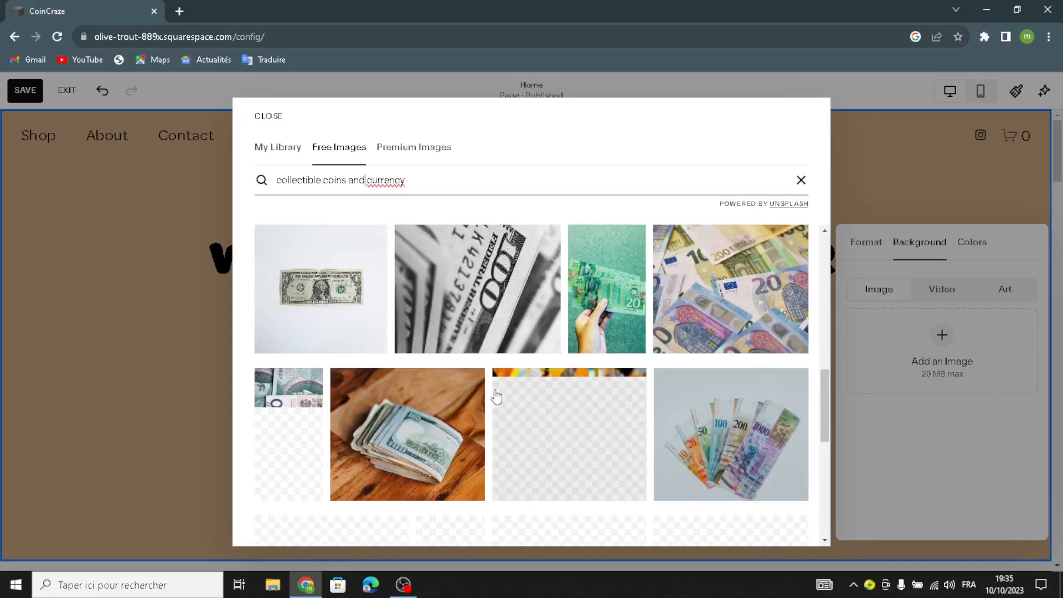
{"action": "scroll", "coordinate": [642, 390], "scroll_direction": "down", "scroll_amount": 3}
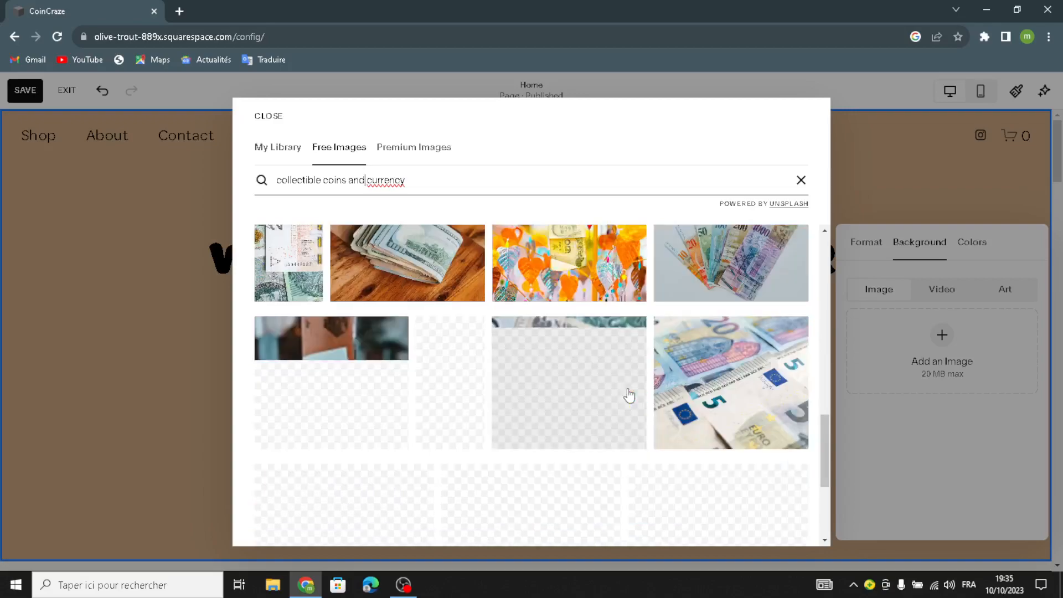
{"action": "scroll", "coordinate": [531, 419], "scroll_direction": "down", "scroll_amount": 3}
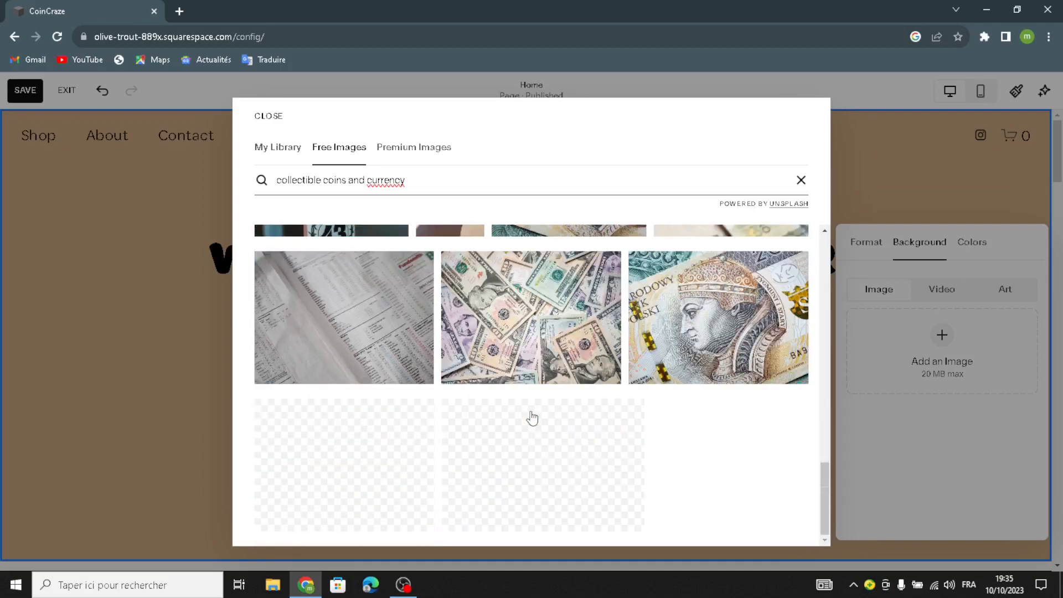
{"action": "left_click", "coordinate": [613, 374]}
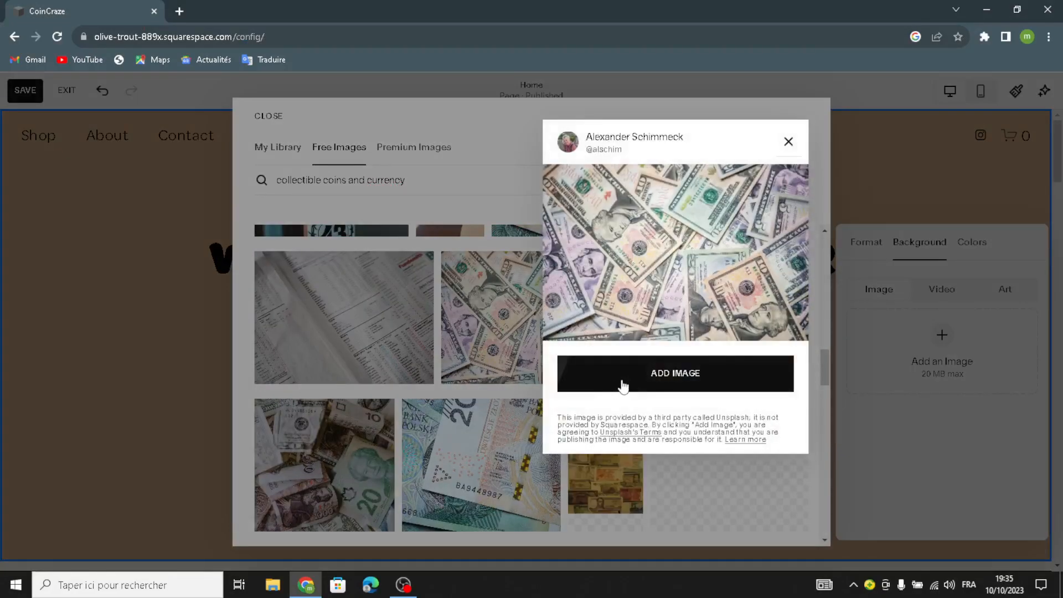
Apply the dollar bills photo as the background and insert 'AND' before CURRENCY in the heading
{"action": "left_click", "coordinate": [623, 384]}
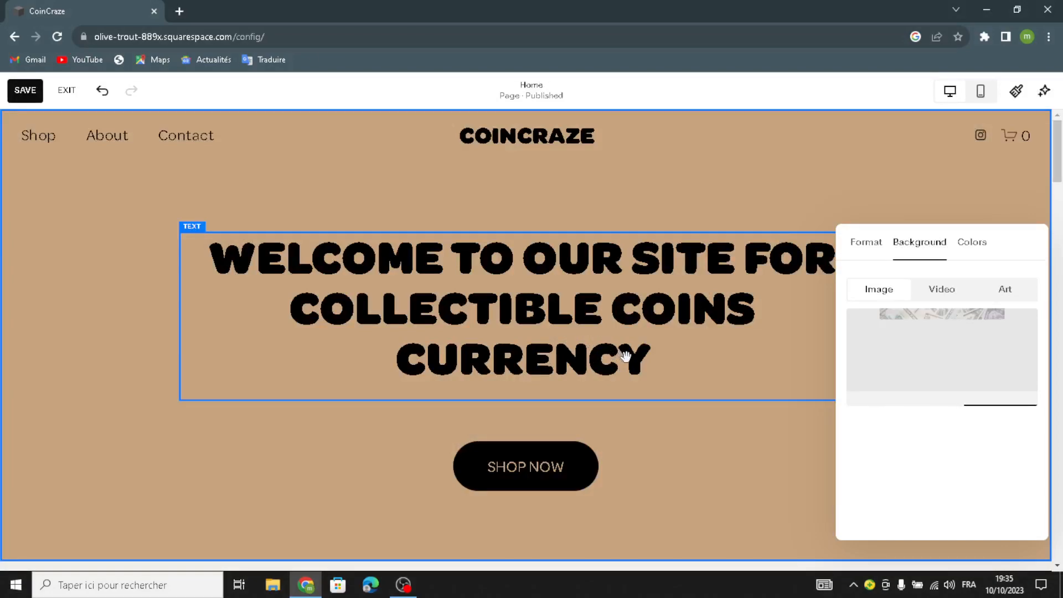
{"action": "left_click", "coordinate": [765, 321]}
{"action": "left_click", "coordinate": [401, 358]}
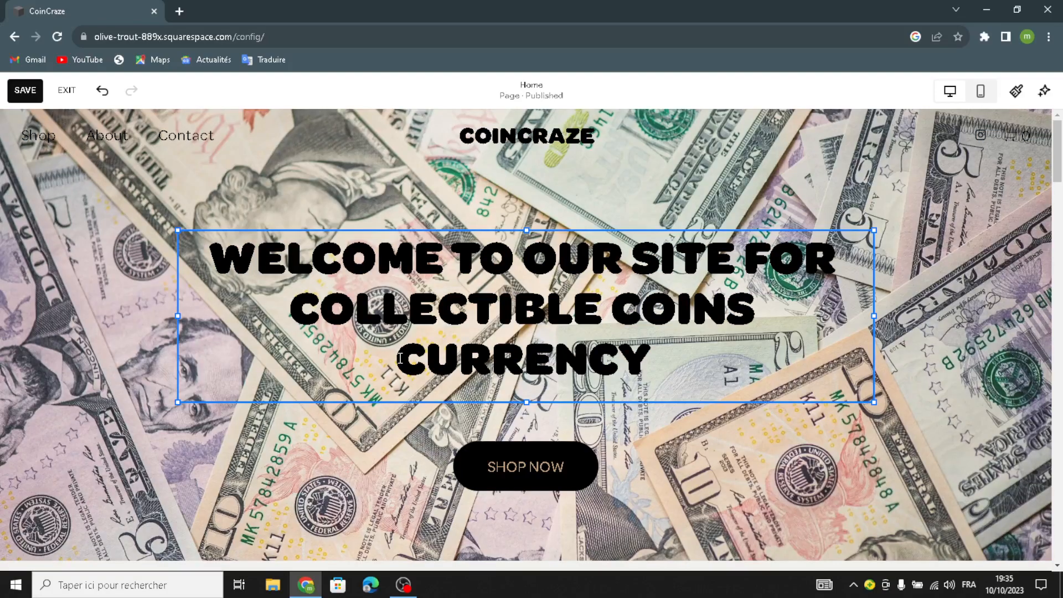
{"action": "left_click", "coordinate": [402, 358]}
{"action": "type", "text": "AND"}
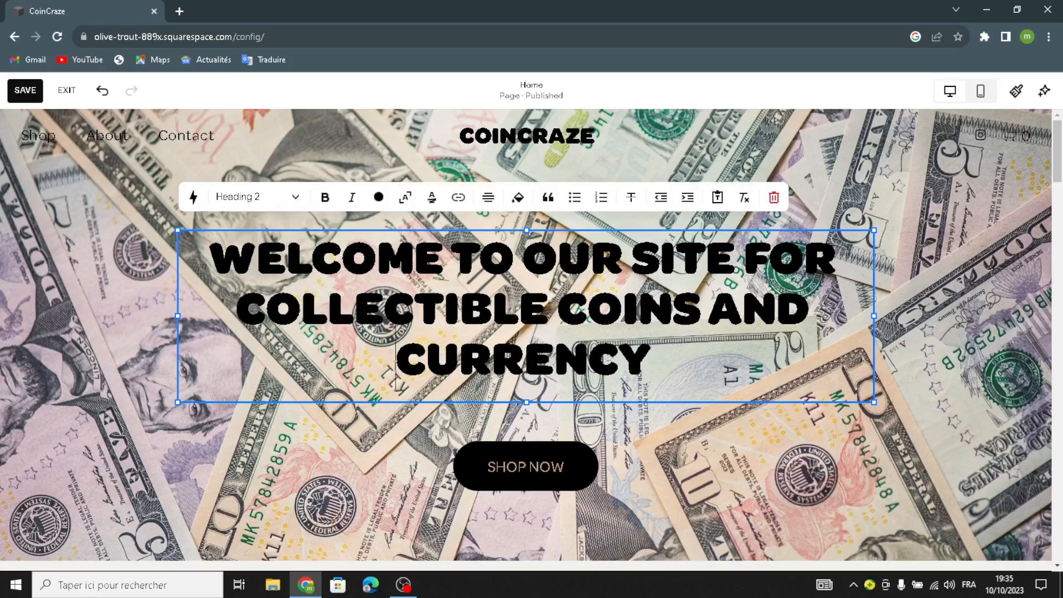
{"action": "left_click", "coordinate": [546, 212]}
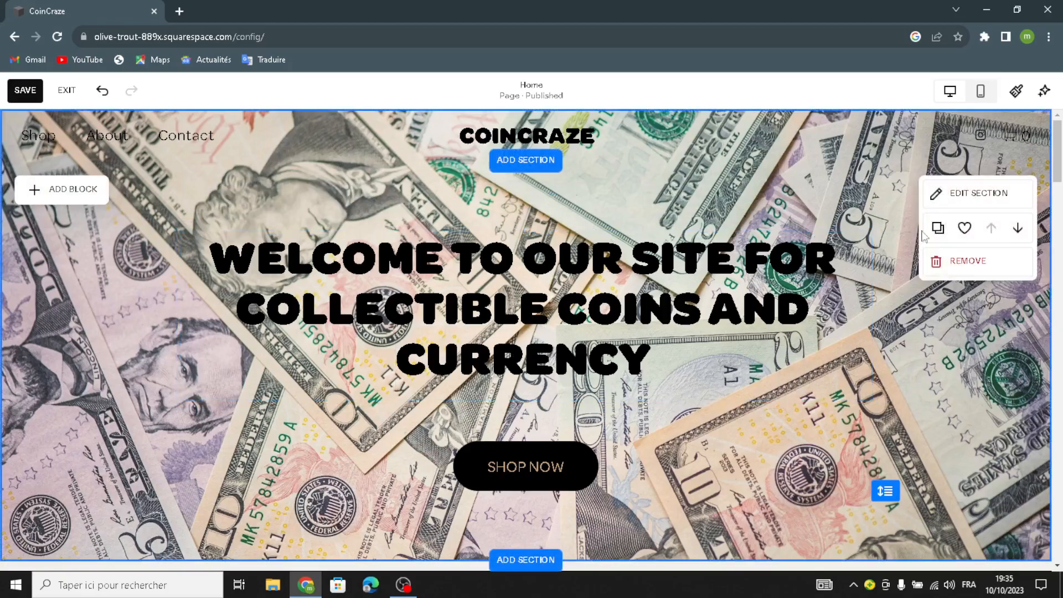
{"action": "scroll", "coordinate": [782, 419], "scroll_direction": "down", "scroll_amount": 3}
{"action": "scroll", "coordinate": [783, 420], "scroll_direction": "up", "scroll_amount": 3}
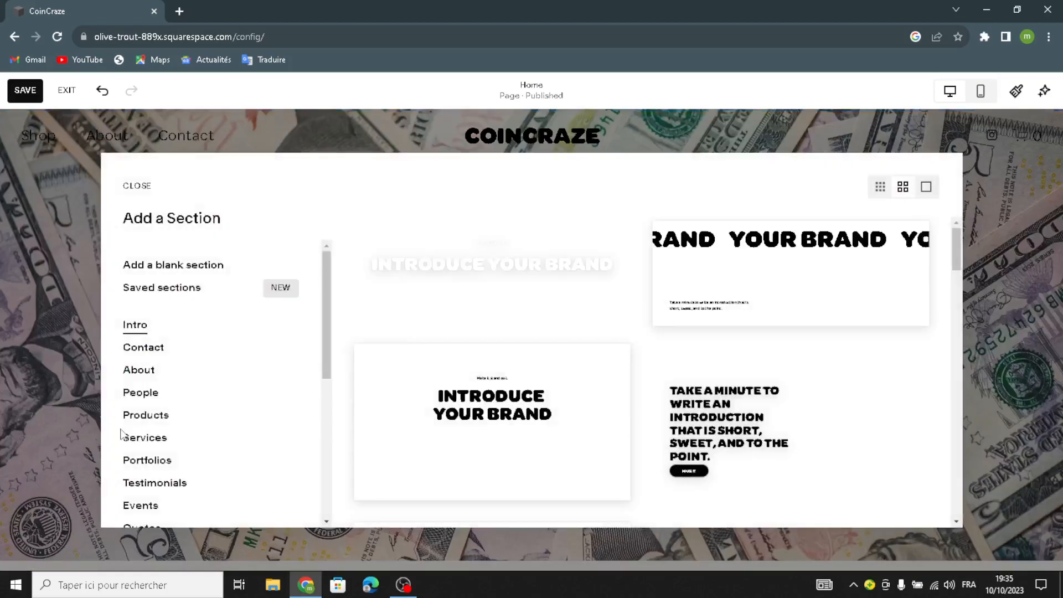
{"action": "scroll", "coordinate": [166, 432], "scroll_direction": "down", "scroll_amount": 5}
{"action": "scroll", "coordinate": [166, 432], "scroll_direction": "up", "scroll_amount": 5}
{"action": "scroll", "coordinate": [161, 443], "scroll_direction": "down", "scroll_amount": 5}
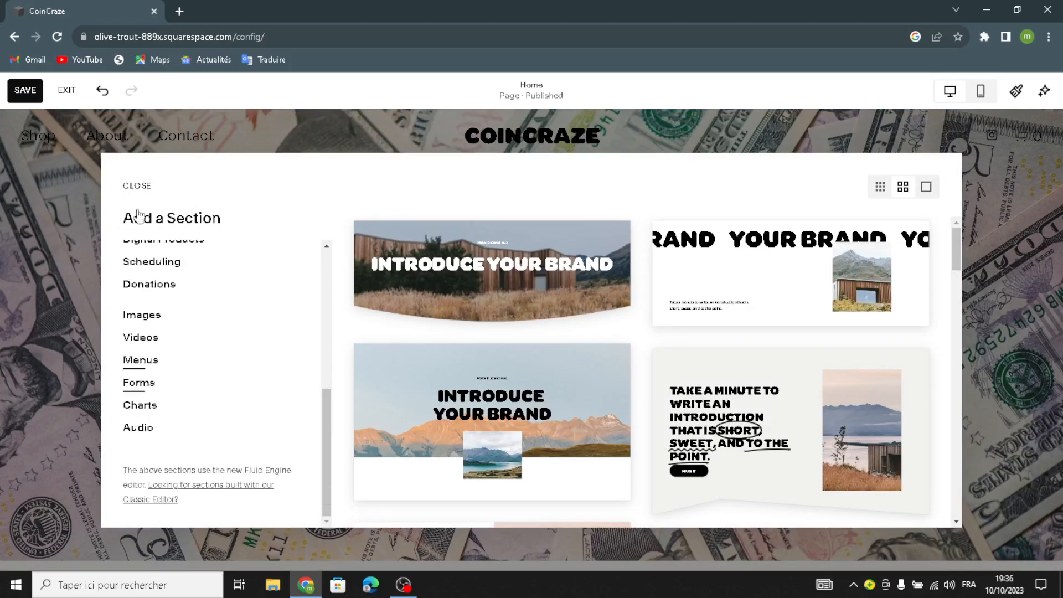
{"action": "key", "text": "Escape"}
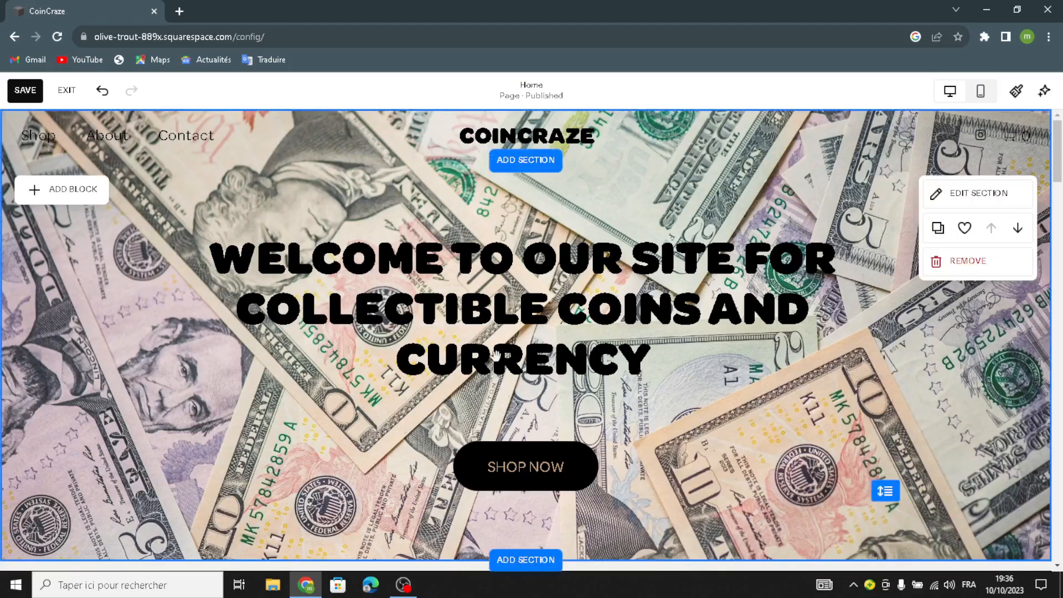
{"action": "left_click", "coordinate": [72, 202]}
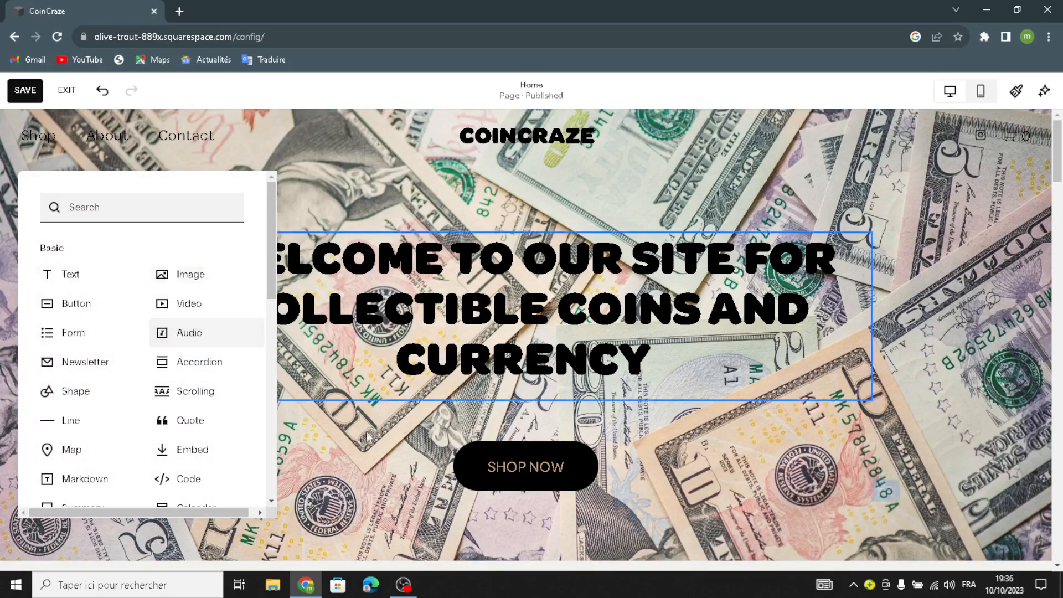
{"action": "left_click", "coordinate": [316, 454]}
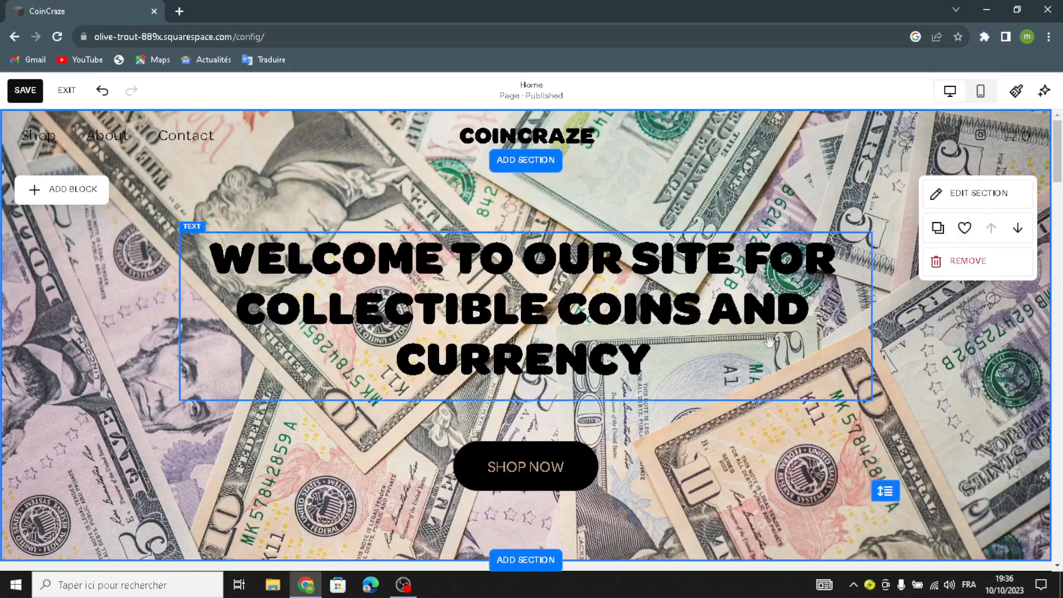
{"action": "scroll", "coordinate": [737, 388], "scroll_direction": "down", "scroll_amount": 2}
{"action": "scroll", "coordinate": [734, 428], "scroll_direction": "up", "scroll_amount": 2}
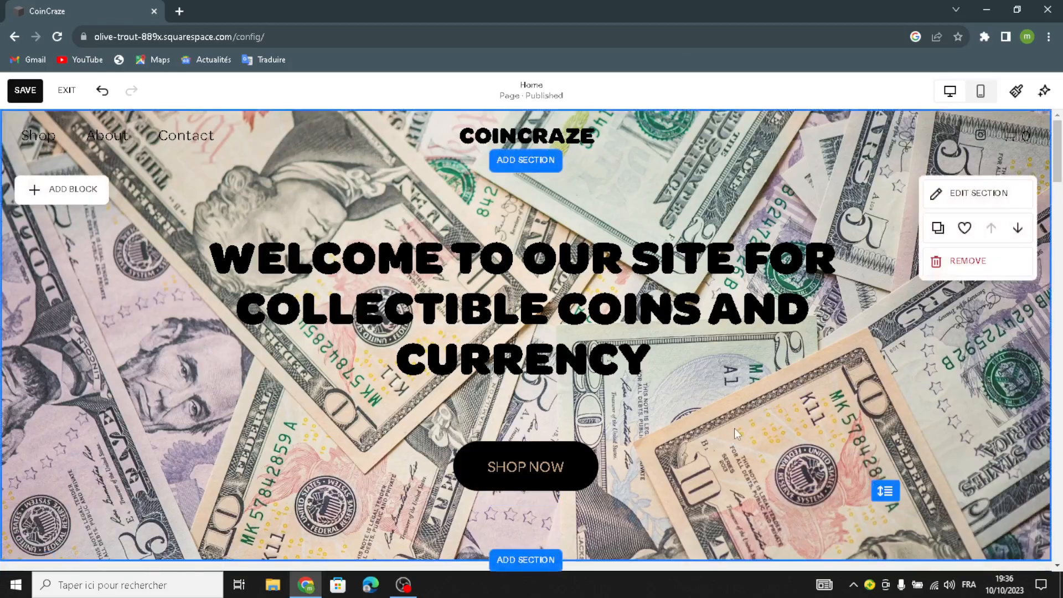
{"action": "left_click", "coordinate": [980, 93]}
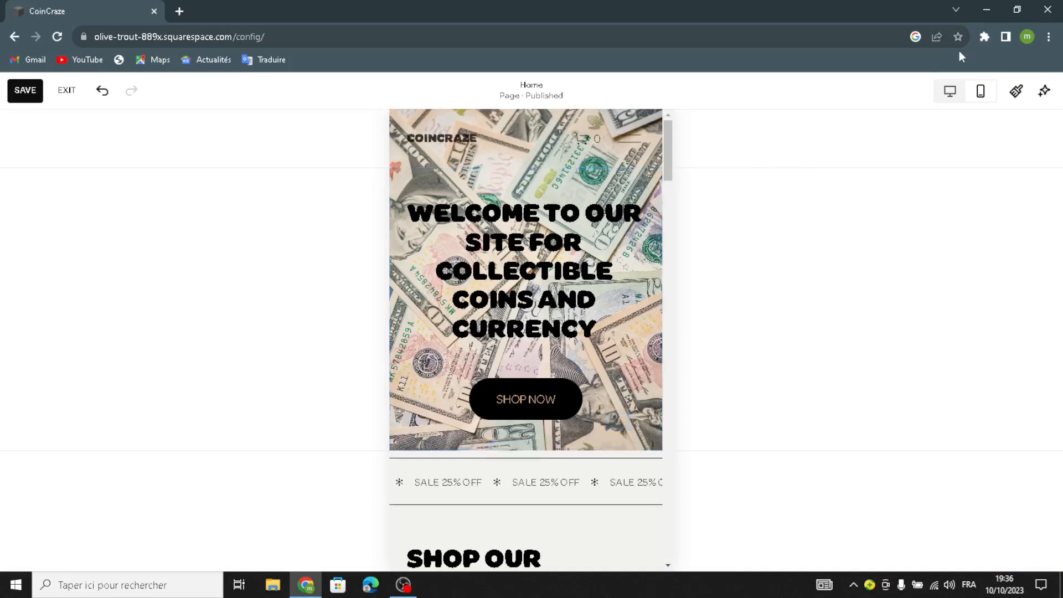
{"action": "left_click", "coordinate": [953, 94]}
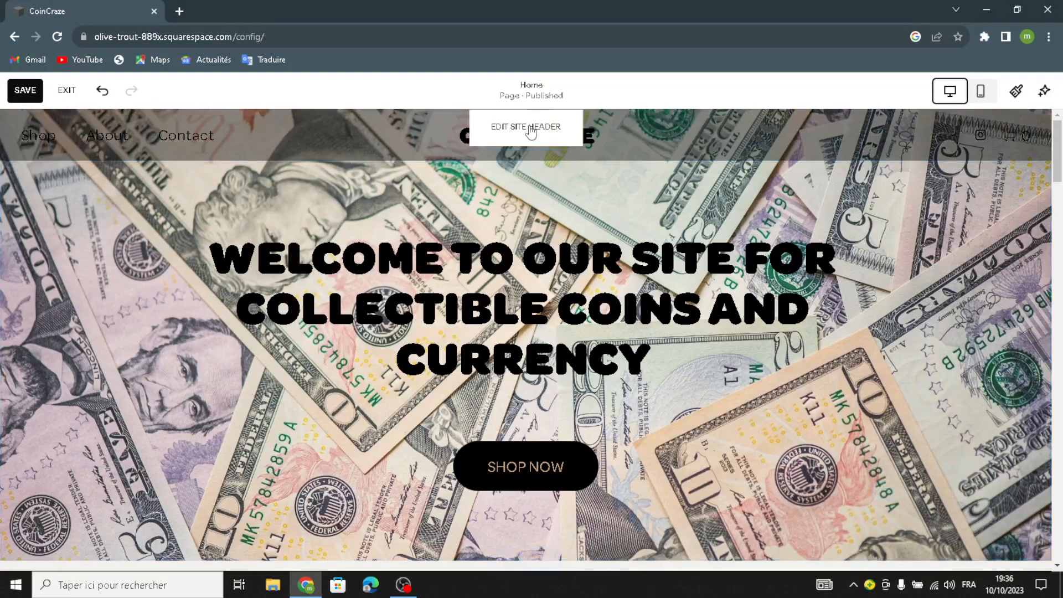
Open the site header editor, review the CoinCraze title and Add logo options, and return to Global
{"action": "left_click", "coordinate": [531, 127]}
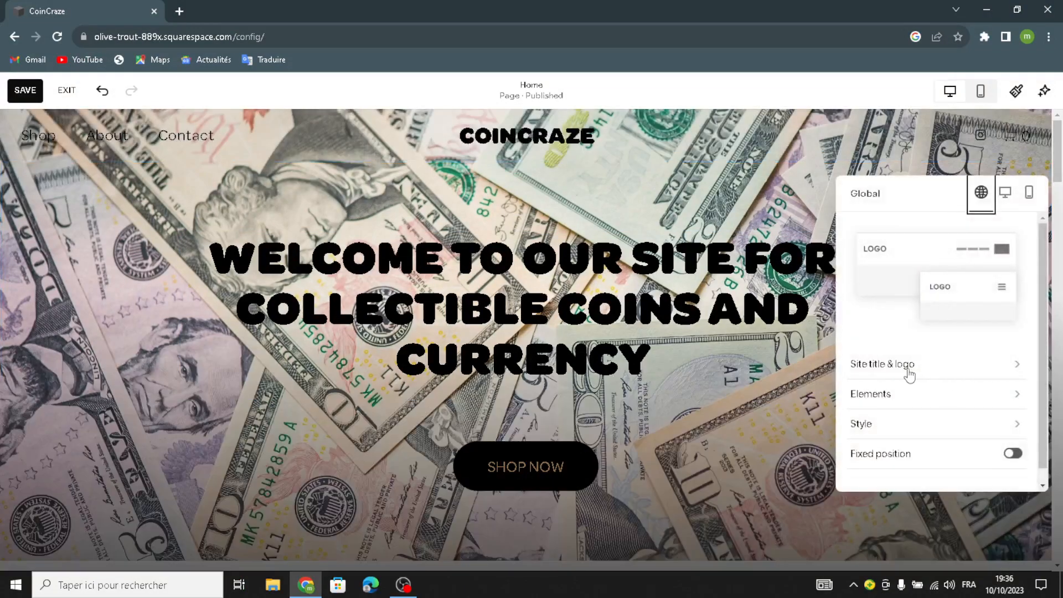
{"action": "left_click", "coordinate": [882, 371]}
{"action": "left_click_drag", "start_coordinate": [916, 244], "coordinate": [842, 258]}
{"action": "left_click", "coordinate": [929, 247]}
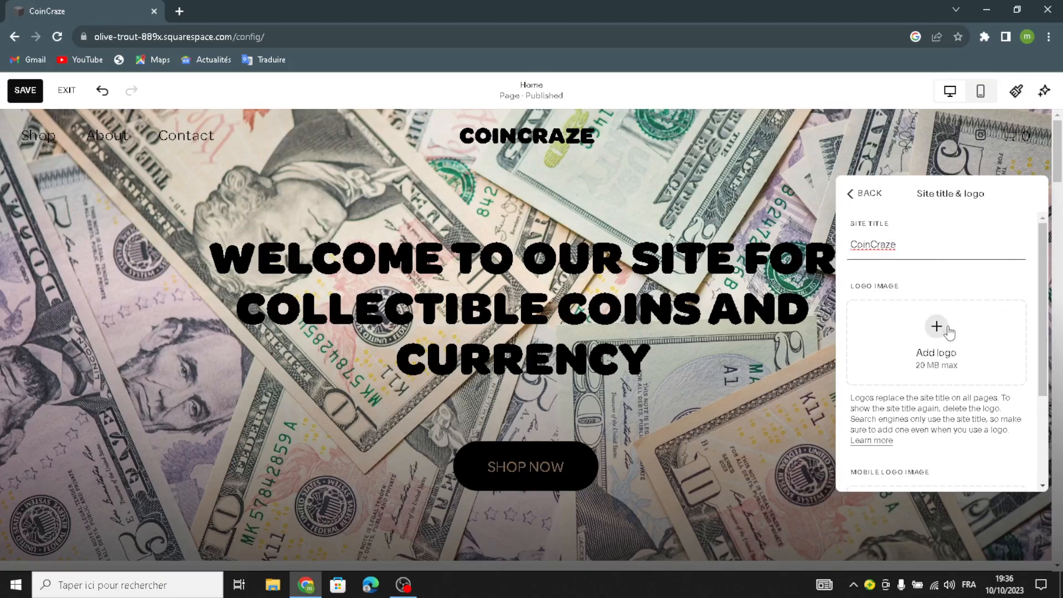
{"action": "left_click", "coordinate": [948, 327]}
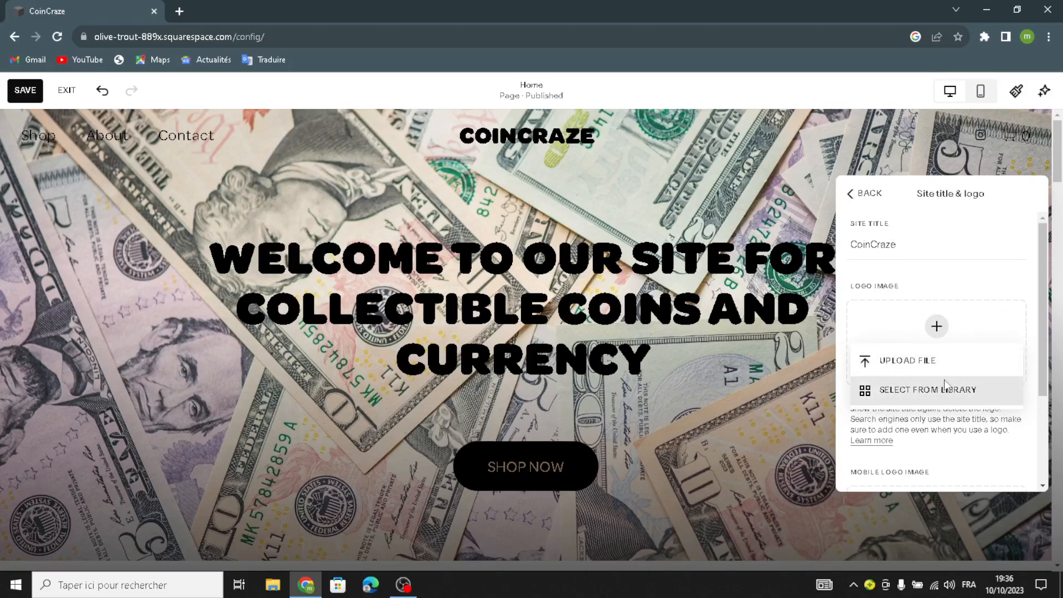
{"action": "left_click", "coordinate": [932, 447]}
{"action": "scroll", "coordinate": [933, 437], "scroll_direction": "down", "scroll_amount": 3}
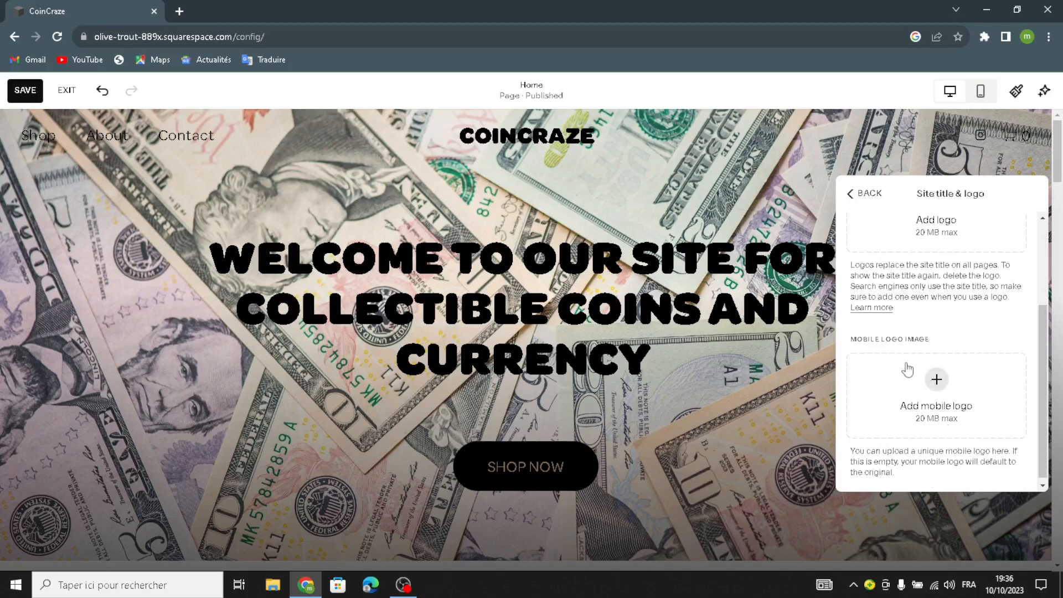
{"action": "left_click", "coordinate": [865, 197]}
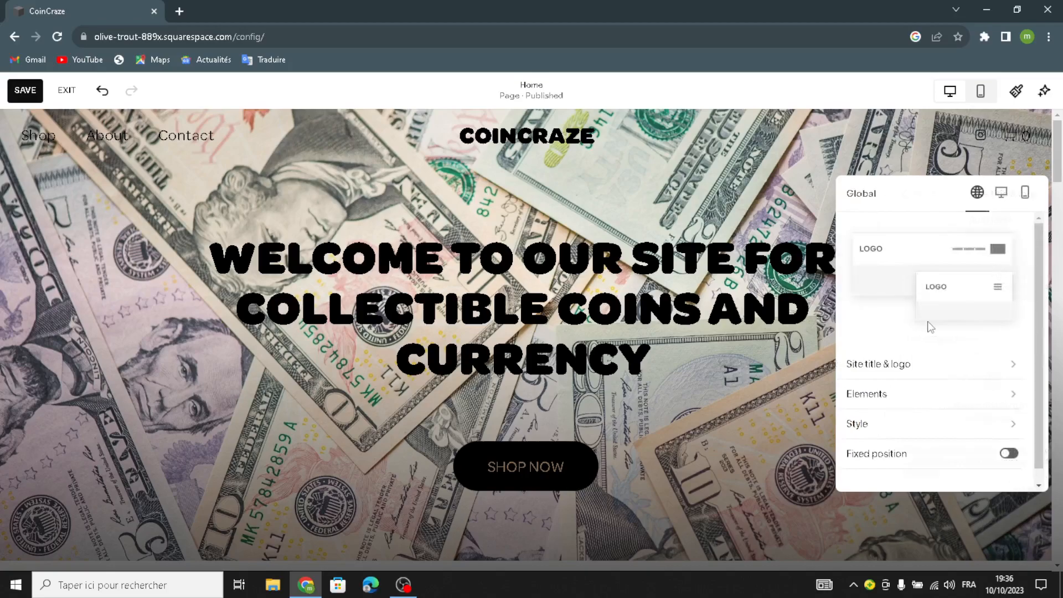
Turn on the header's Get Started button element
{"action": "left_click", "coordinate": [903, 399]}
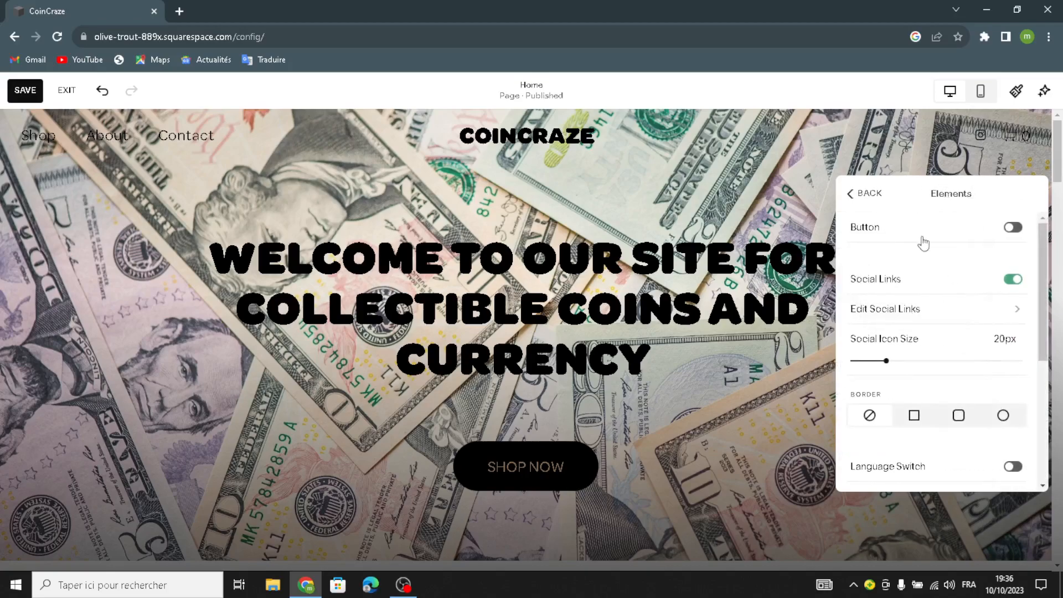
{"action": "left_click", "coordinate": [1013, 228]}
{"action": "mouse_move", "coordinate": [929, 268]}
{"action": "left_mouse_down"}
{"action": "mouse_move", "coordinate": [842, 272]}
{"action": "mouse_move", "coordinate": [930, 261]}
{"action": "mouse_move", "coordinate": [853, 257]}
{"action": "mouse_move", "coordinate": [932, 255]}
{"action": "left_mouse_up"}
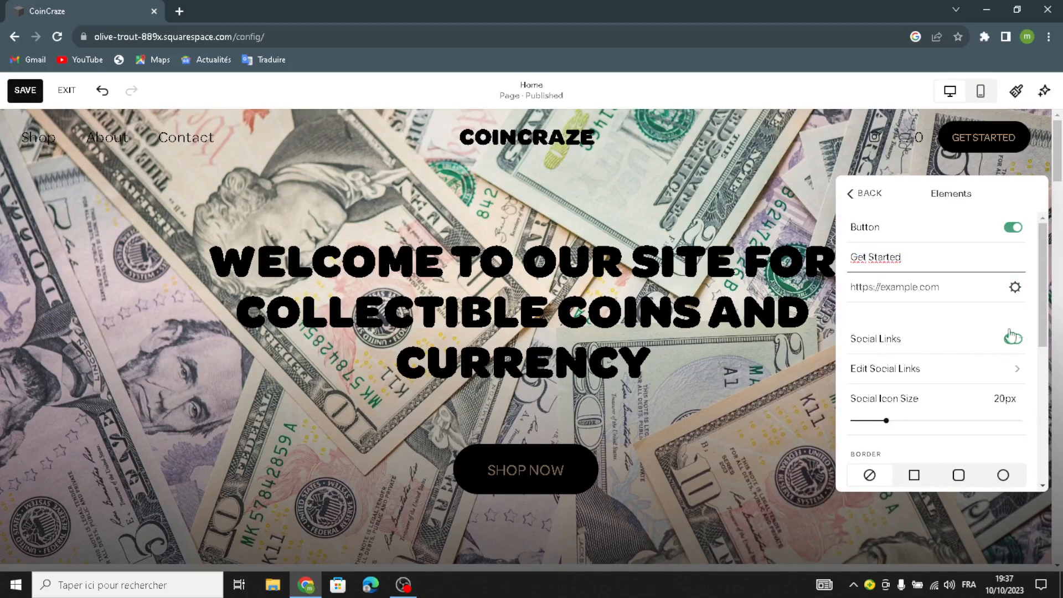
{"action": "scroll", "coordinate": [886, 383], "scroll_direction": "down", "scroll_amount": 4}
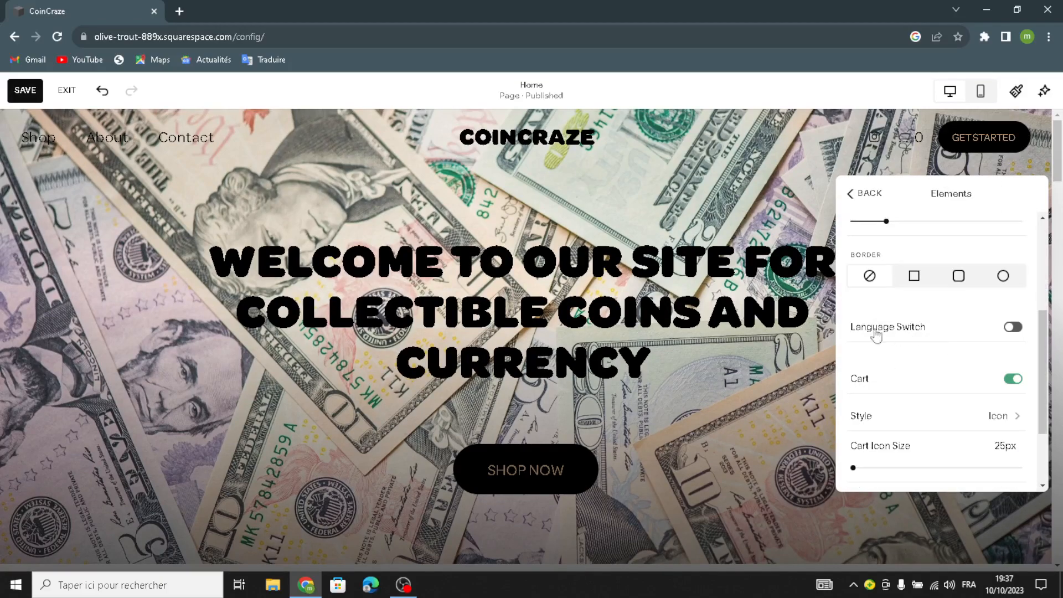
{"action": "scroll", "coordinate": [890, 393], "scroll_direction": "down", "scroll_amount": 2}
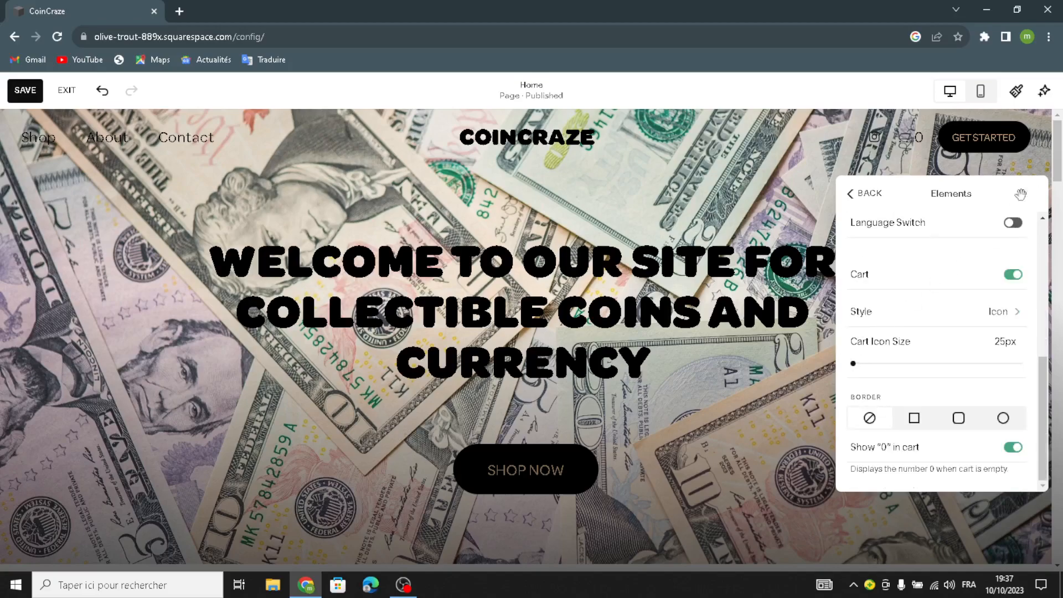
Change the header cart icon style to the solid shopping bag
{"action": "left_click", "coordinate": [923, 308]}
{"action": "left_click", "coordinate": [867, 278]}
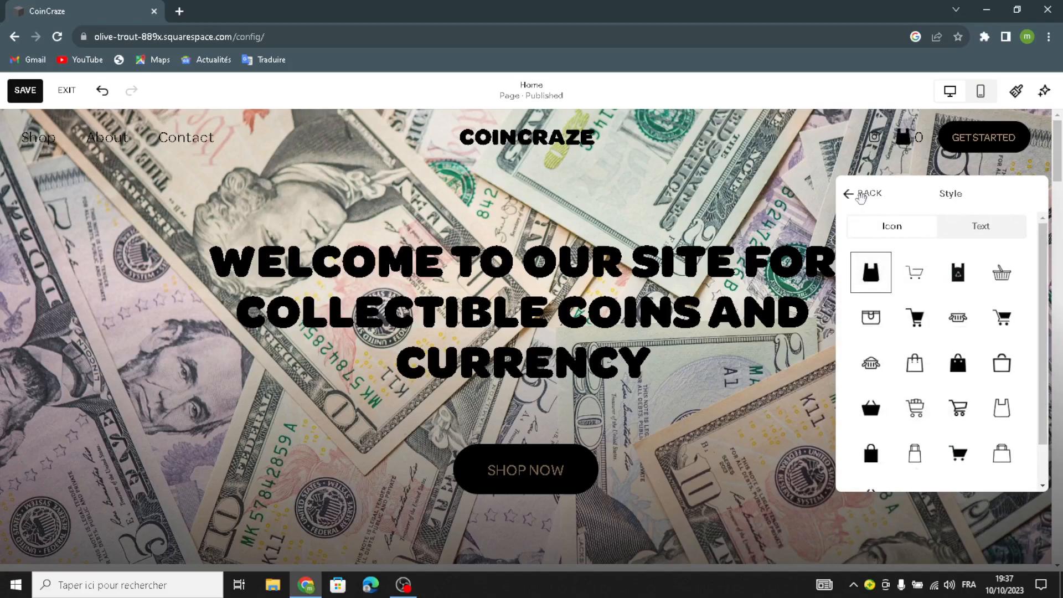
{"action": "left_click", "coordinate": [860, 199]}
{"action": "scroll", "coordinate": [872, 283], "scroll_direction": "down", "scroll_amount": 4}
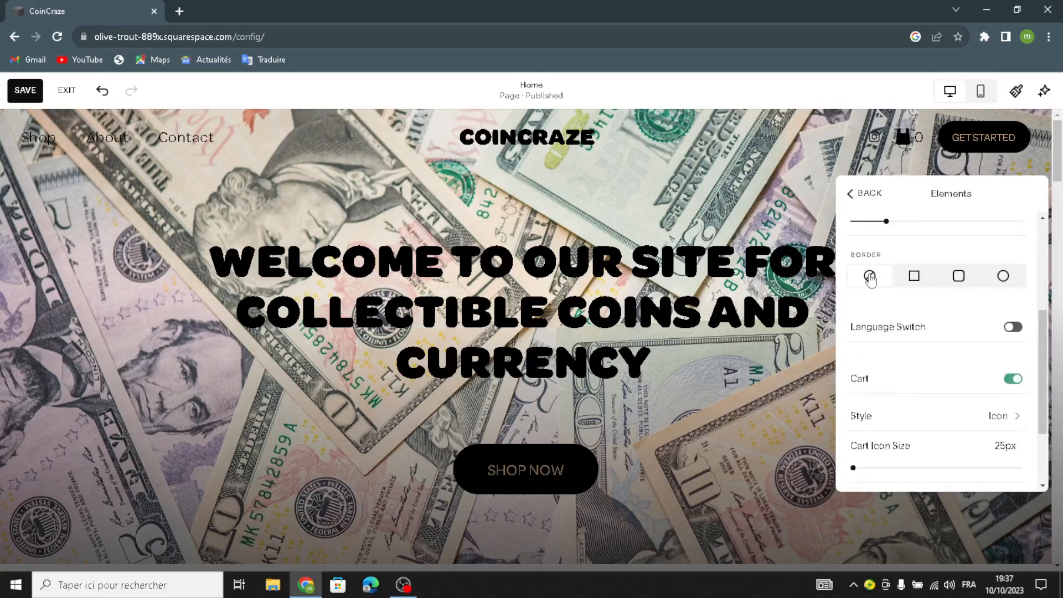
{"action": "scroll", "coordinate": [873, 244], "scroll_direction": "down", "scroll_amount": 2}
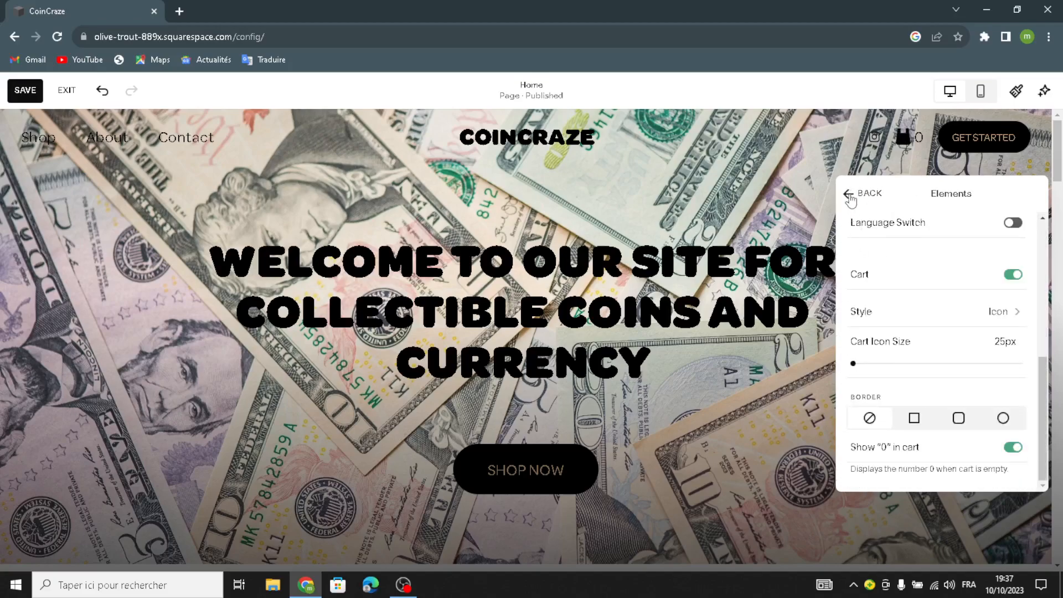
{"action": "left_click", "coordinate": [851, 195]}
{"action": "left_click", "coordinate": [894, 398]}
{"action": "left_click", "coordinate": [862, 199]}
{"action": "left_click", "coordinate": [873, 424]}
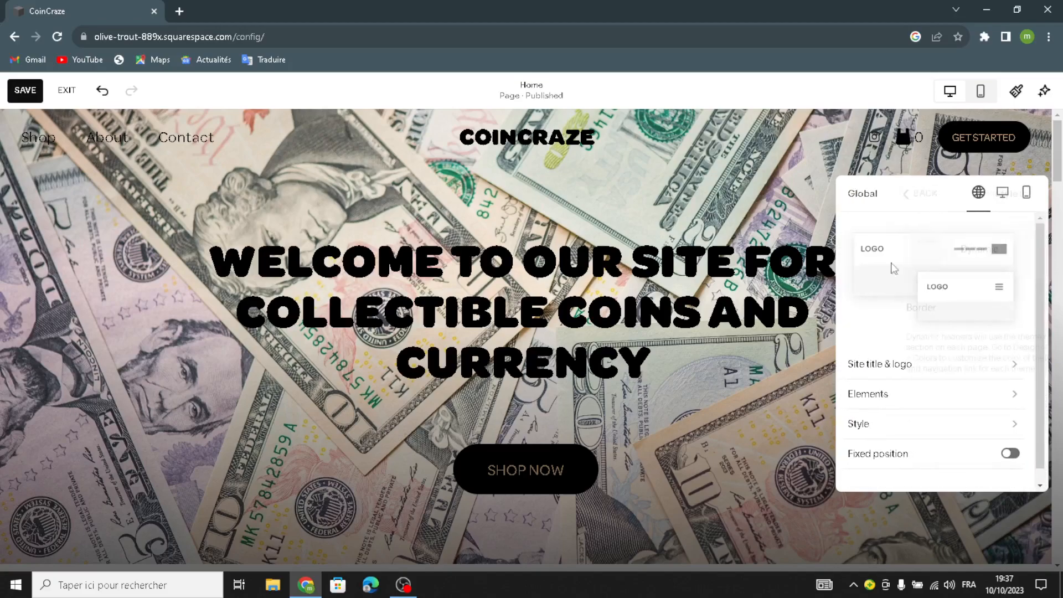
Switch the header to a fixed position, then return to the homepage editor
{"action": "left_click", "coordinate": [862, 194]}
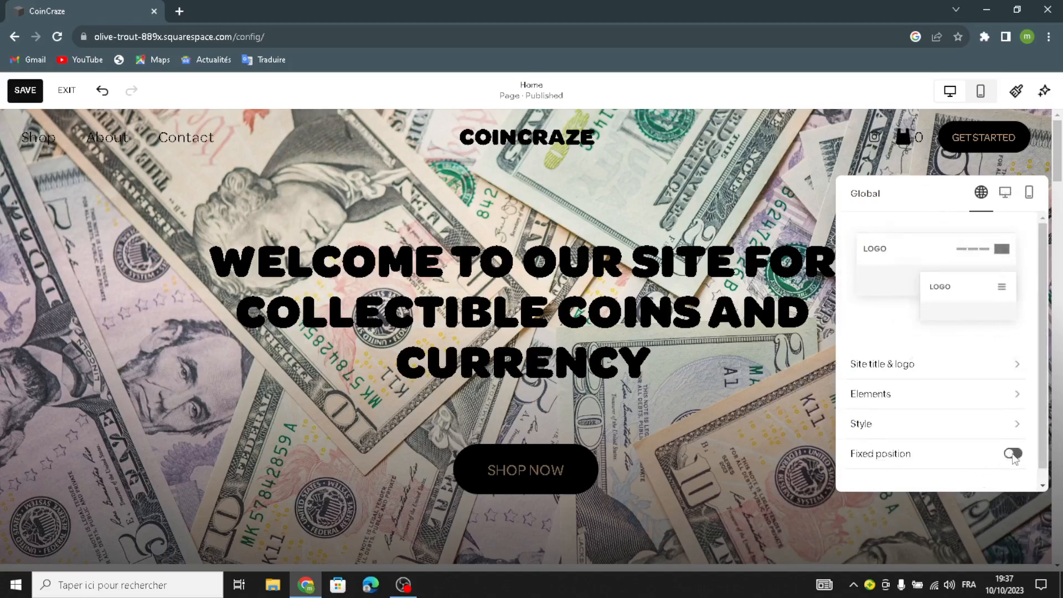
{"action": "left_click", "coordinate": [1008, 457]}
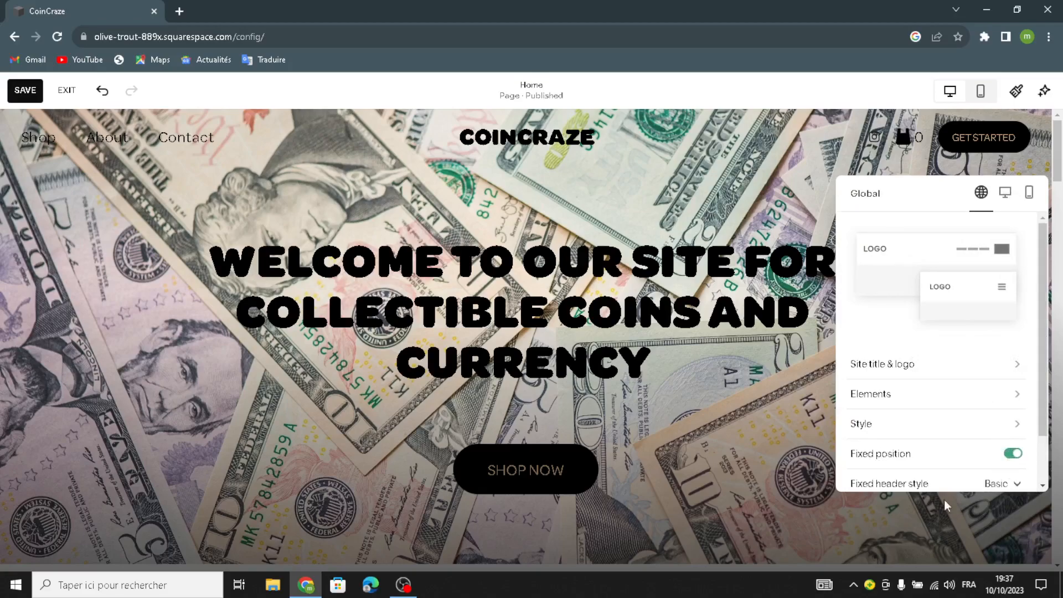
{"action": "scroll", "coordinate": [925, 429], "scroll_direction": "down", "scroll_amount": 1}
{"action": "left_click", "coordinate": [816, 451]}
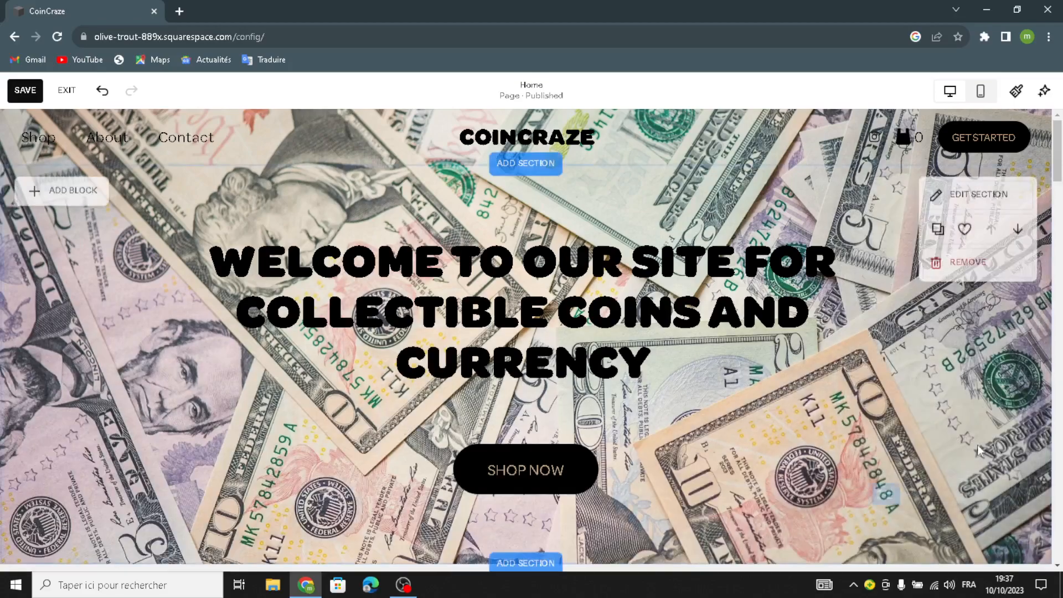
{"action": "scroll", "coordinate": [745, 390], "scroll_direction": "down", "scroll_amount": 3}
{"action": "scroll", "coordinate": [731, 394], "scroll_direction": "up", "scroll_amount": 3}
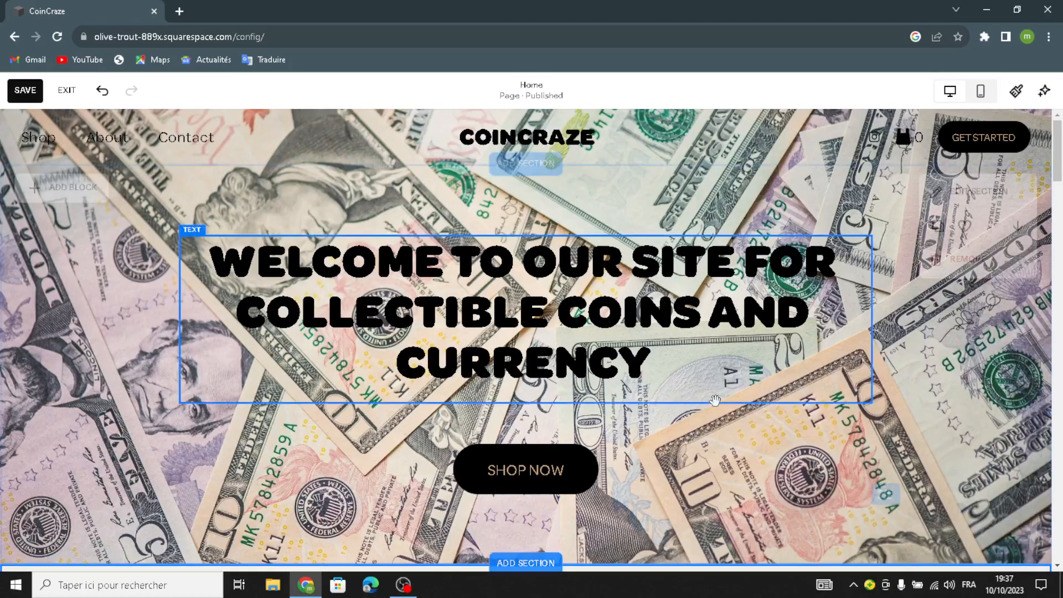